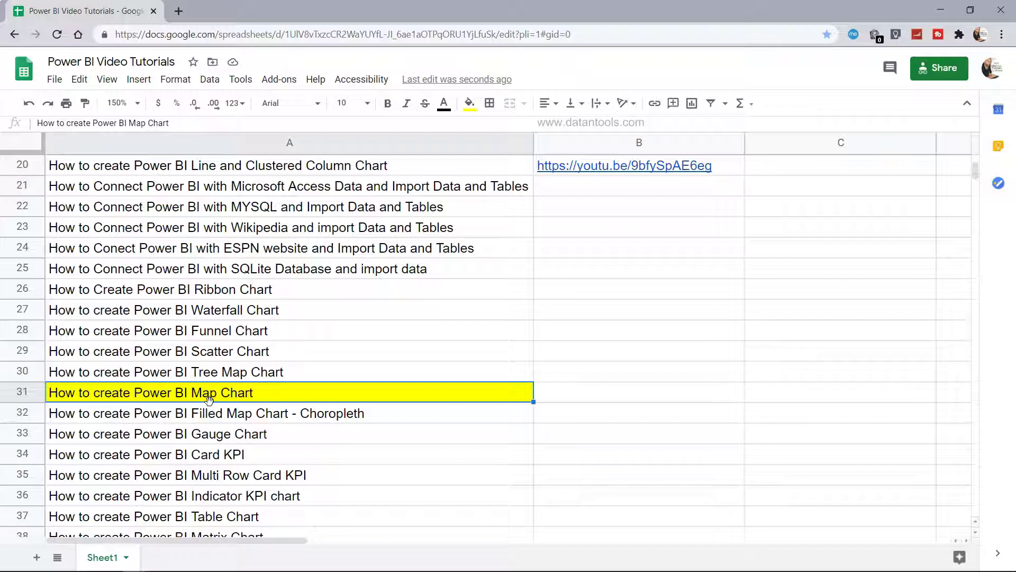
Look through the spreadsheet's list of Power BI tutorial titles and video links, including the highlighted Map Chart row.
scroll(209, 399, up, 5)
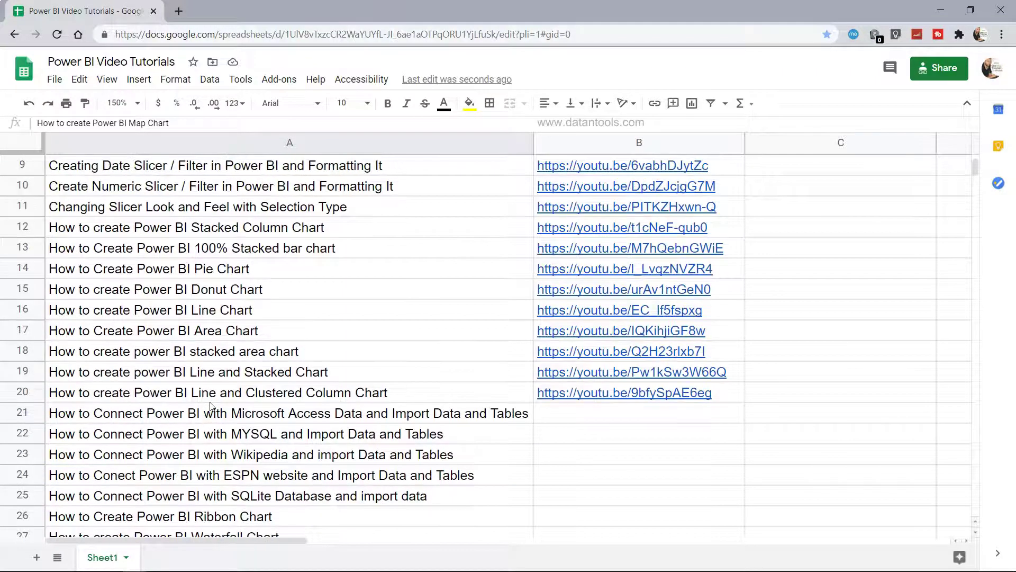
scroll(210, 406, up, 1)
scroll(210, 406, up, 1)
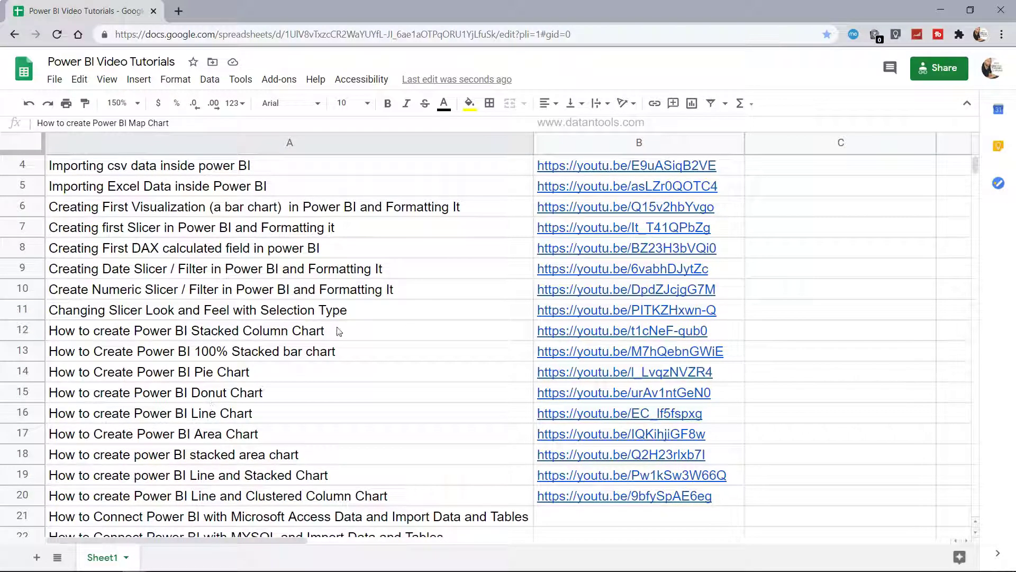
mouse_move(568, 306)
scroll(567, 306, up, 1)
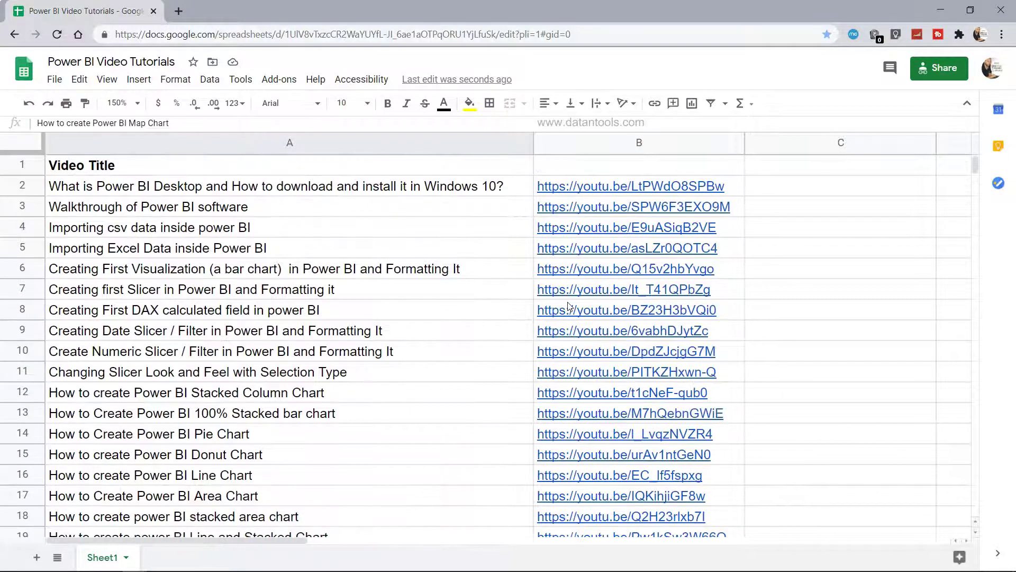
scroll(448, 394, down, 6)
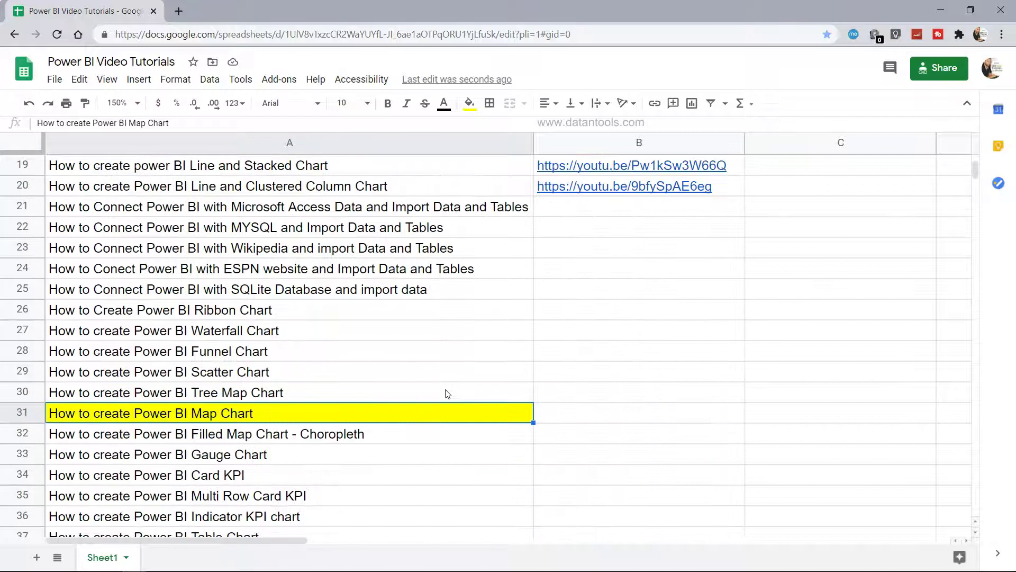
scroll(447, 394, down, 3)
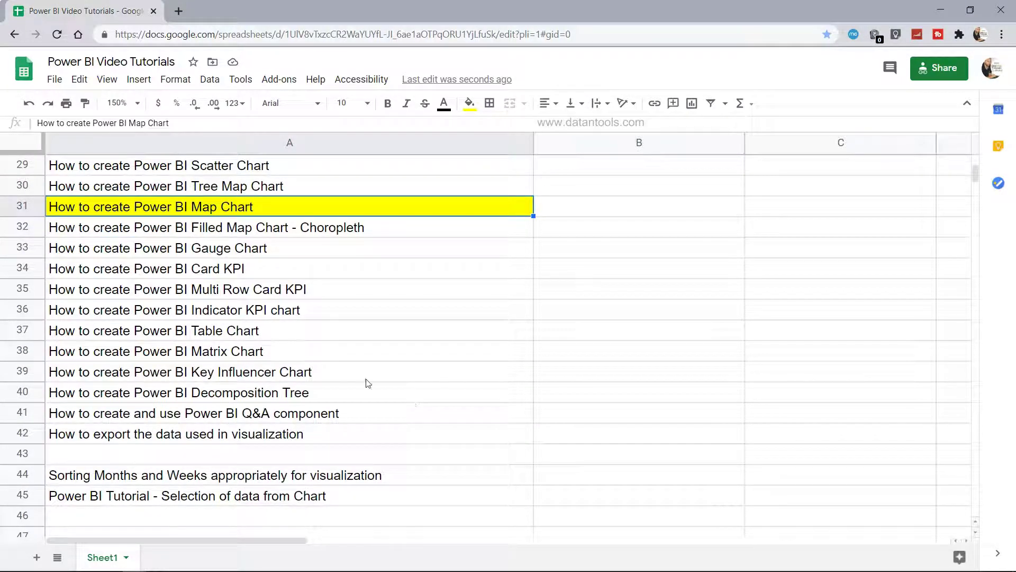
scroll(404, 350, up, 2)
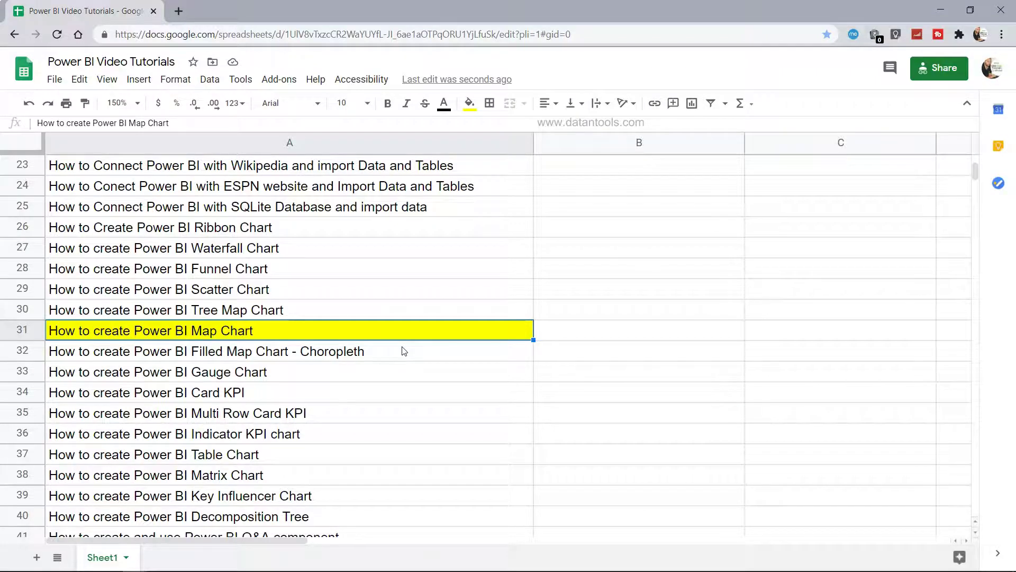
Switch to Power BI Desktop, look over the Sales by Province map on the Map page and delete that visual.
key(alt+Tab)
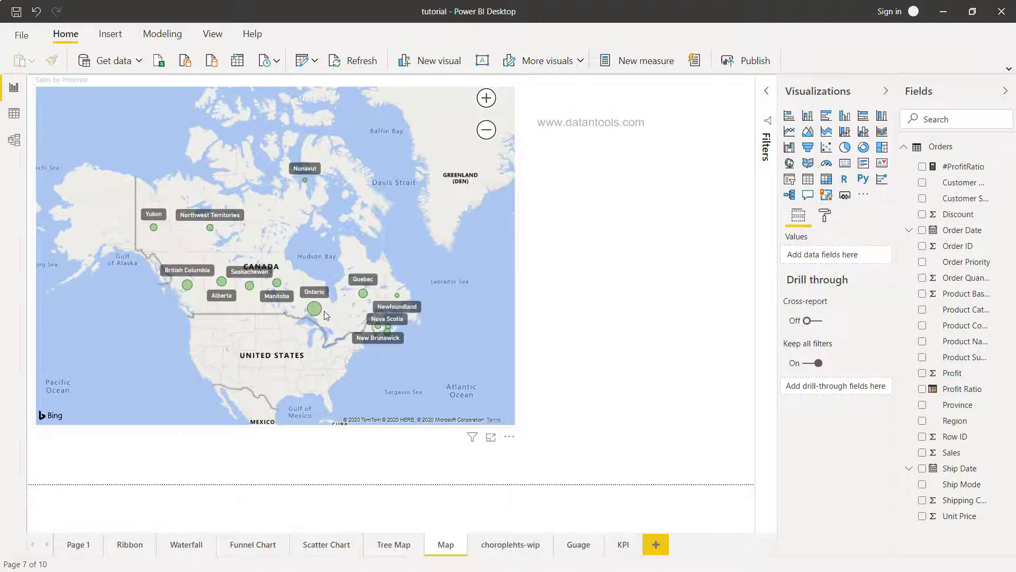
mouse_move(321, 314)
click(486, 98)
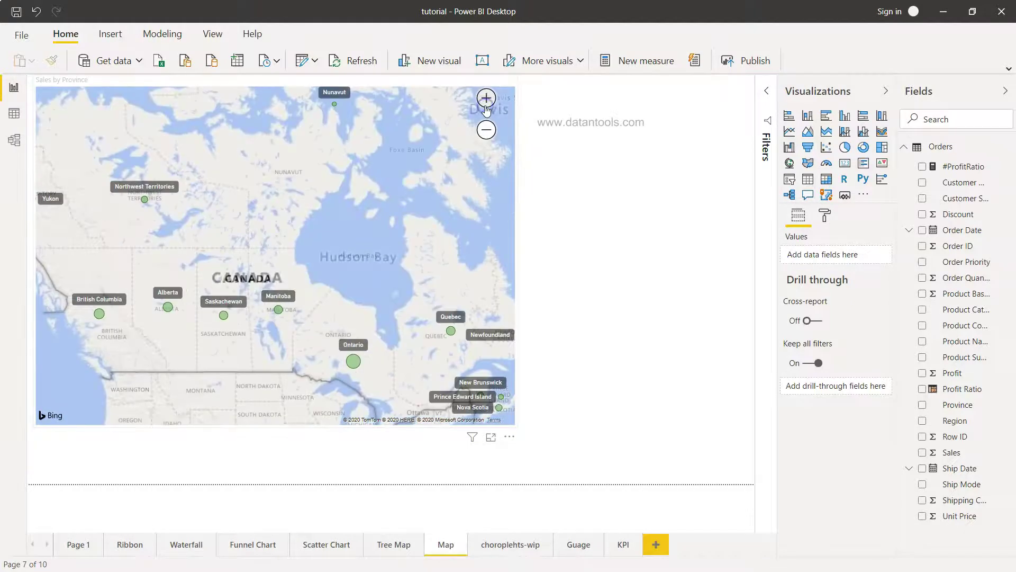
drag(431, 290, 413, 302)
click(461, 305)
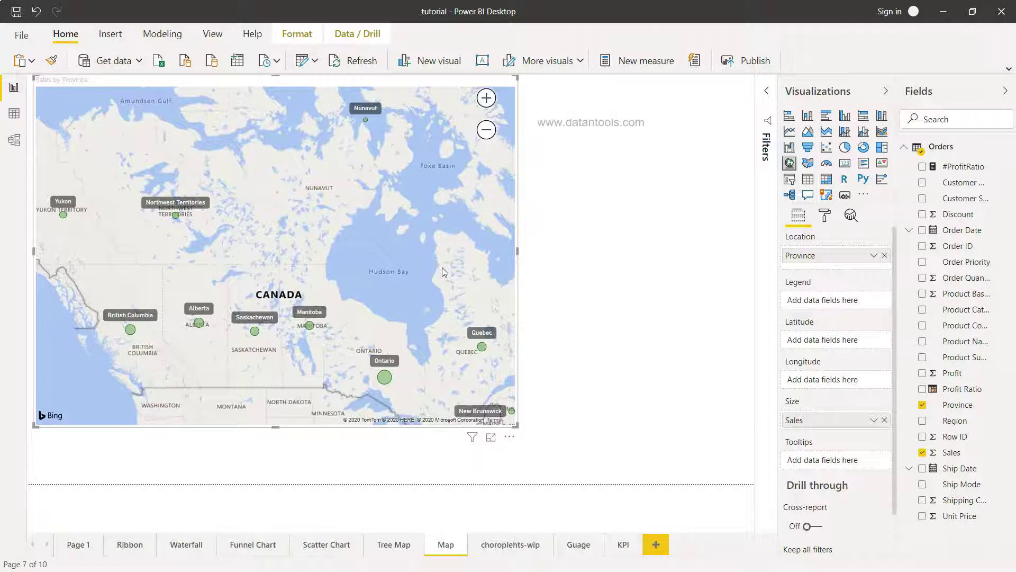
key(Delete)
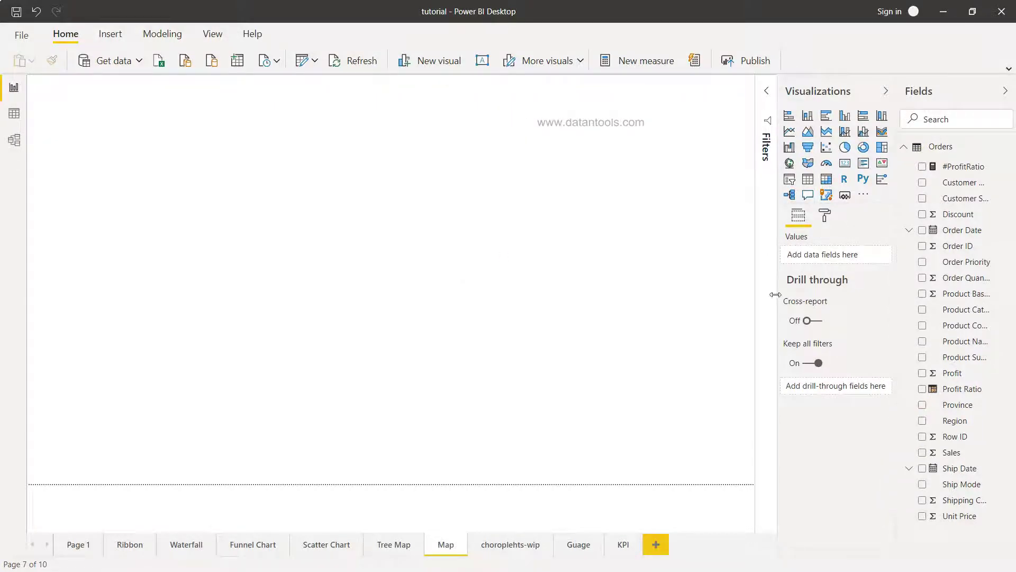
Insert a new Map visual on the Map page and enlarge it to fill the report canvas.
click(789, 164)
drag(190, 231, 755, 480)
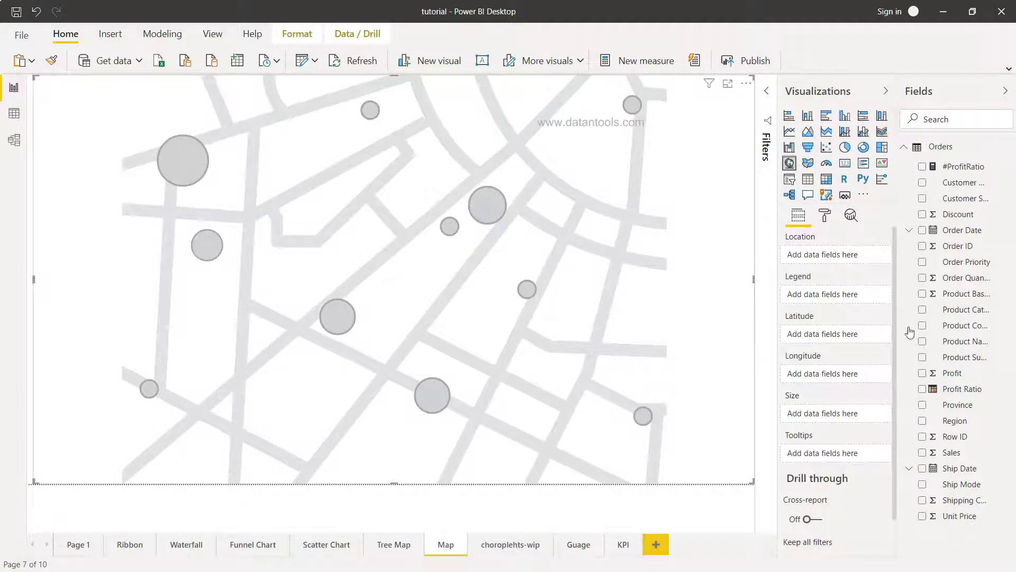
Assign Province as the map's location and Sales as the bubble size, and inspect the Newfoundland and Ontario bubbles.
click(922, 404)
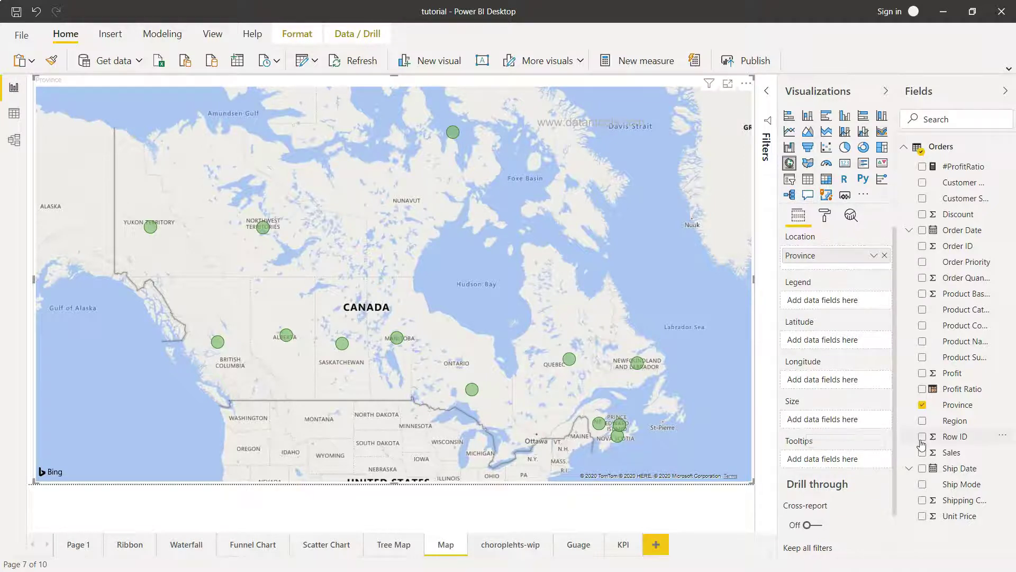
drag(951, 453, 841, 423)
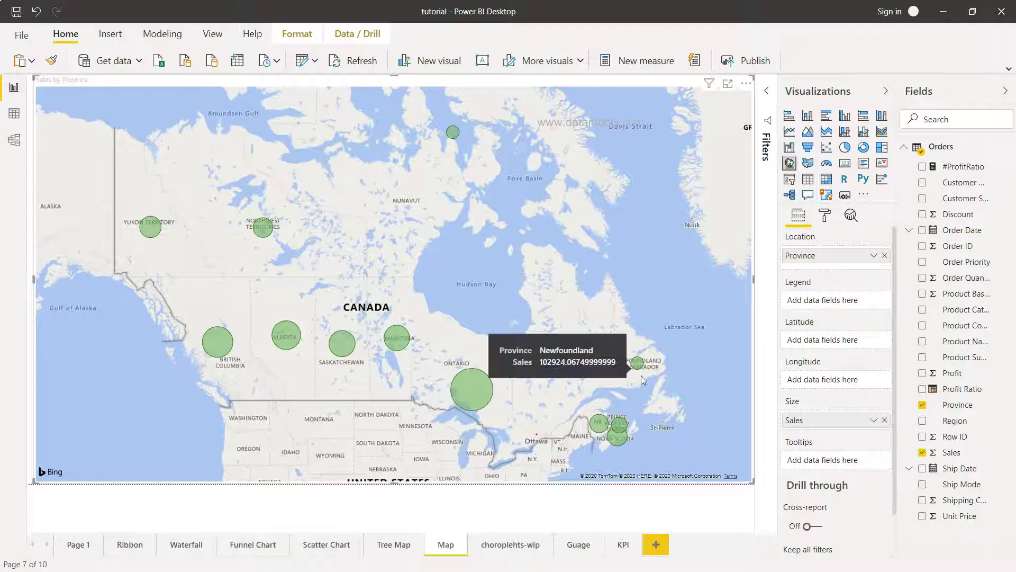
mouse_move(638, 364)
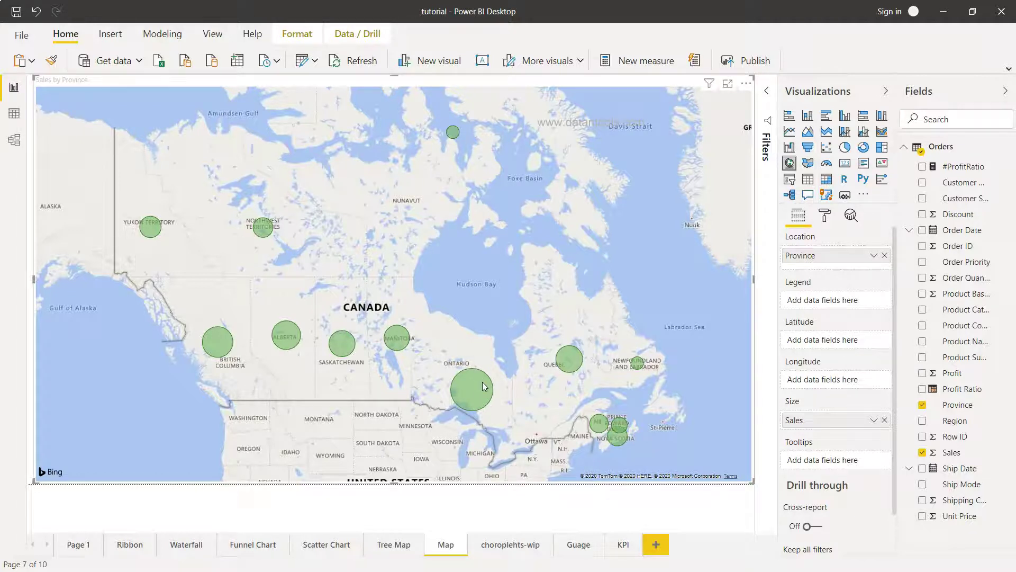
mouse_move(483, 386)
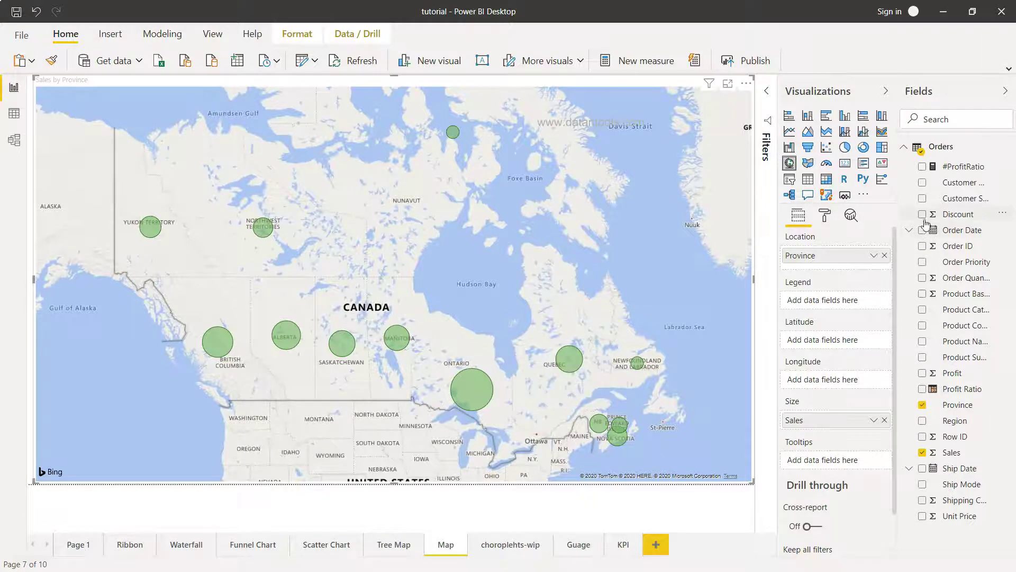
Try Customer Segment as the map's legend, inspect the resulting pie bubbles and remove the field again.
drag(953, 201, 843, 302)
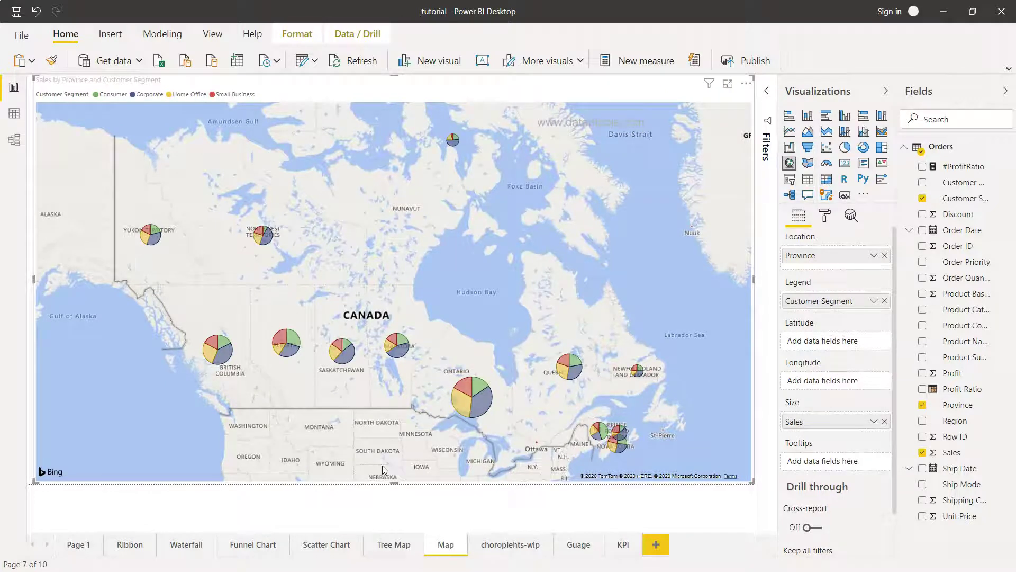
mouse_move(487, 408)
mouse_move(454, 147)
click(884, 302)
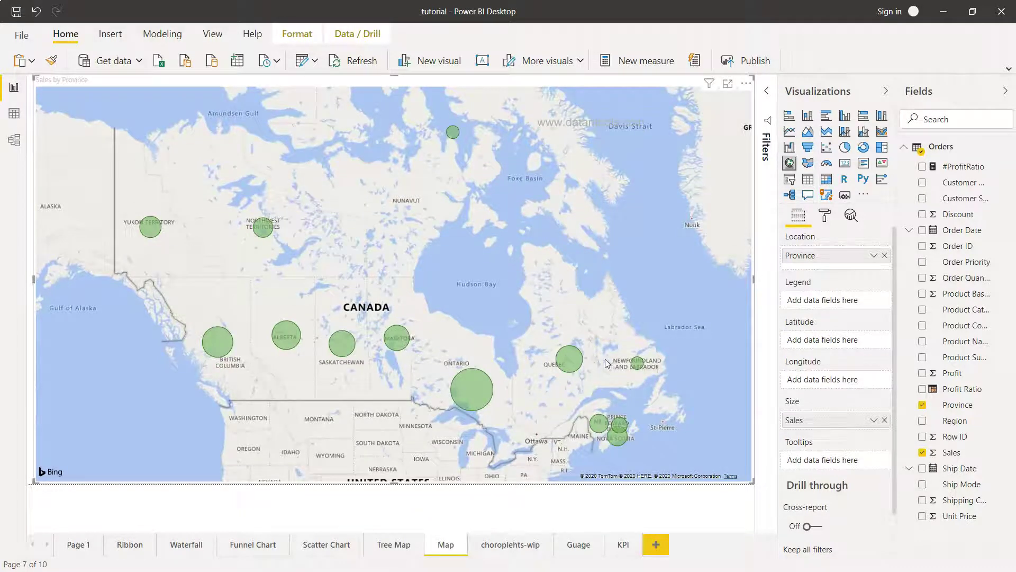
Try a light teal theme color as the bubbles' default data color and change it back to green.
click(827, 218)
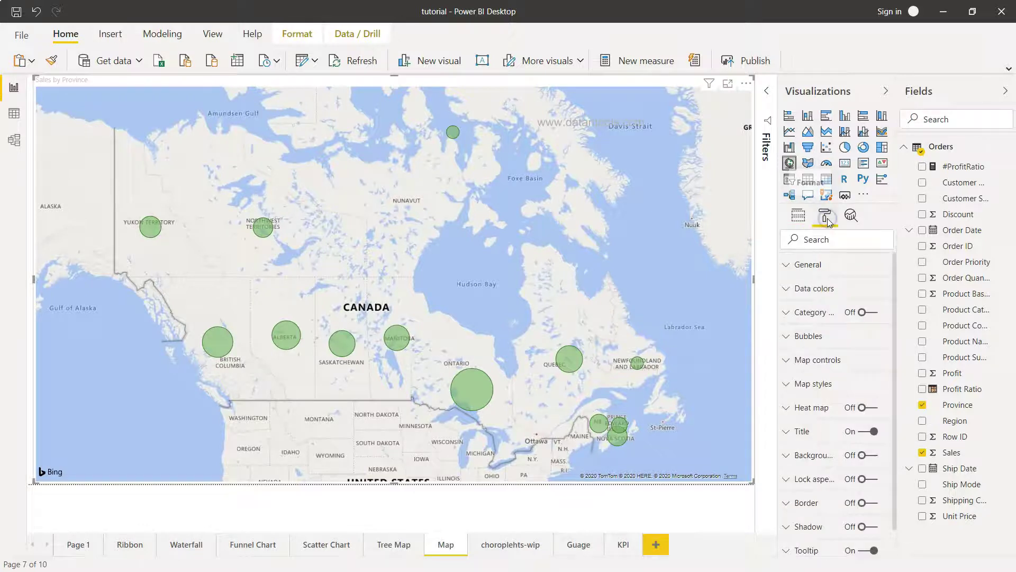
click(788, 291)
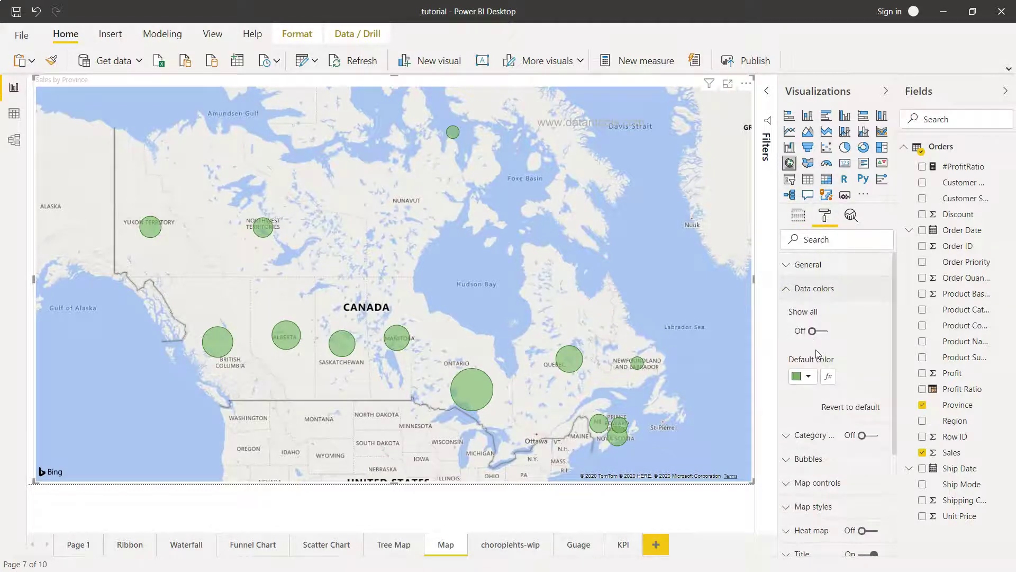
click(809, 375)
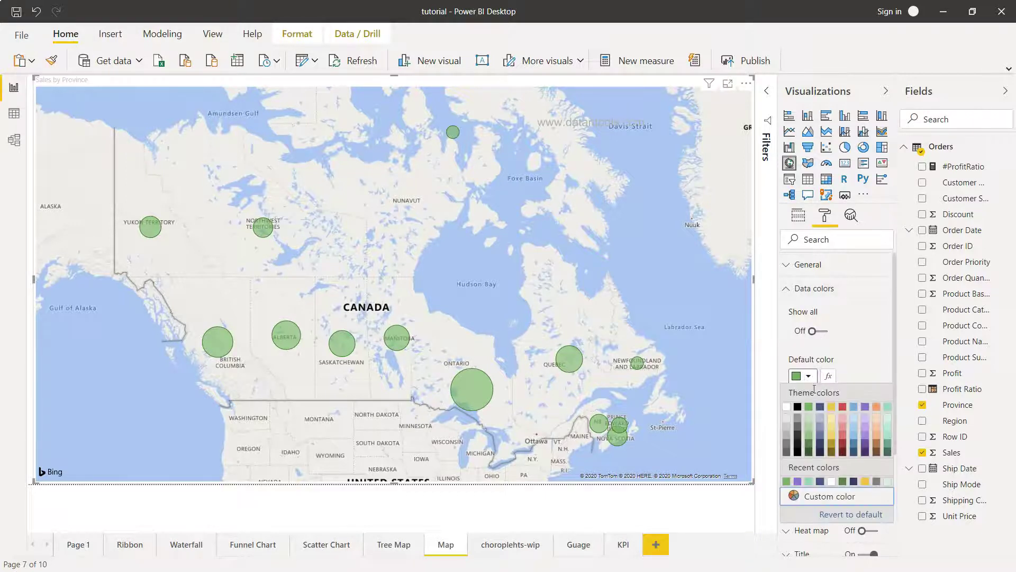
click(889, 407)
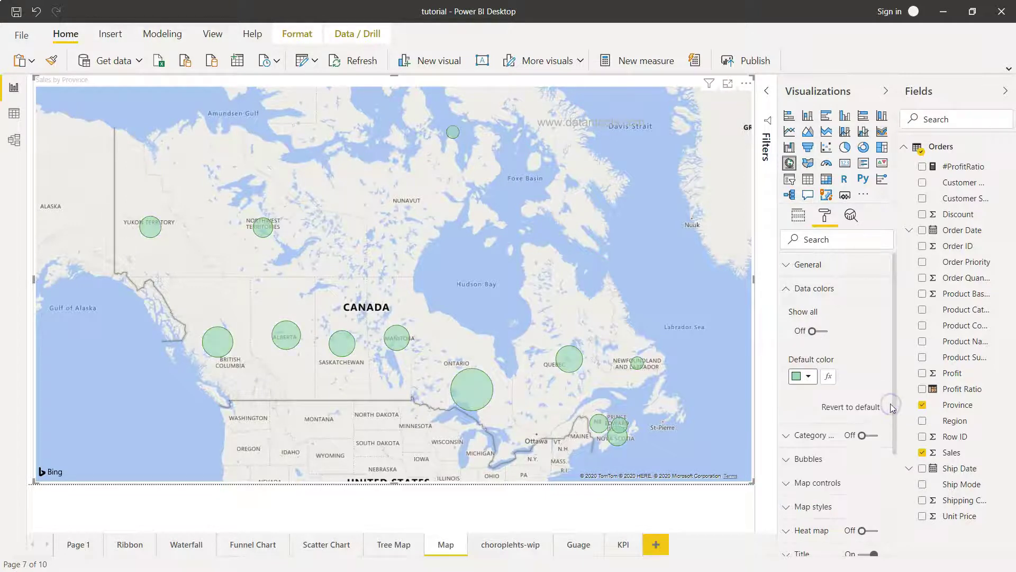
click(814, 379)
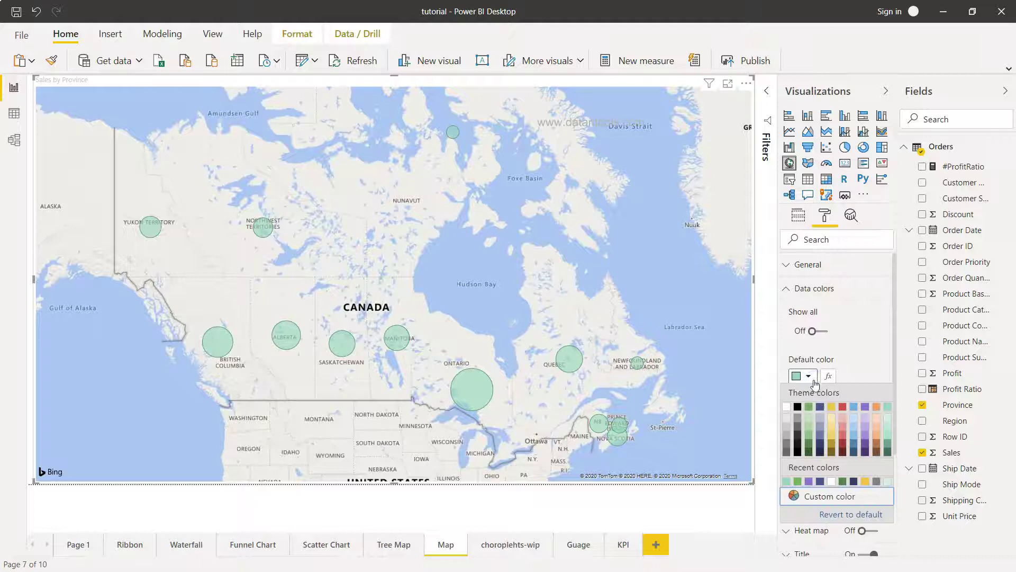
click(809, 406)
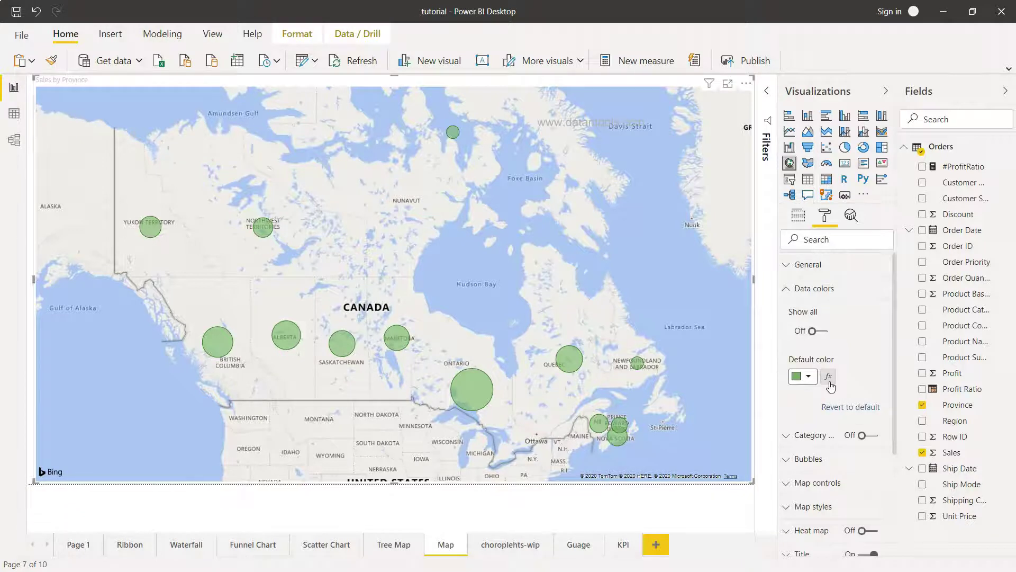
Apply conditional formatting to the bubbles' default color using a color scale based on the sum of Profit.
click(829, 377)
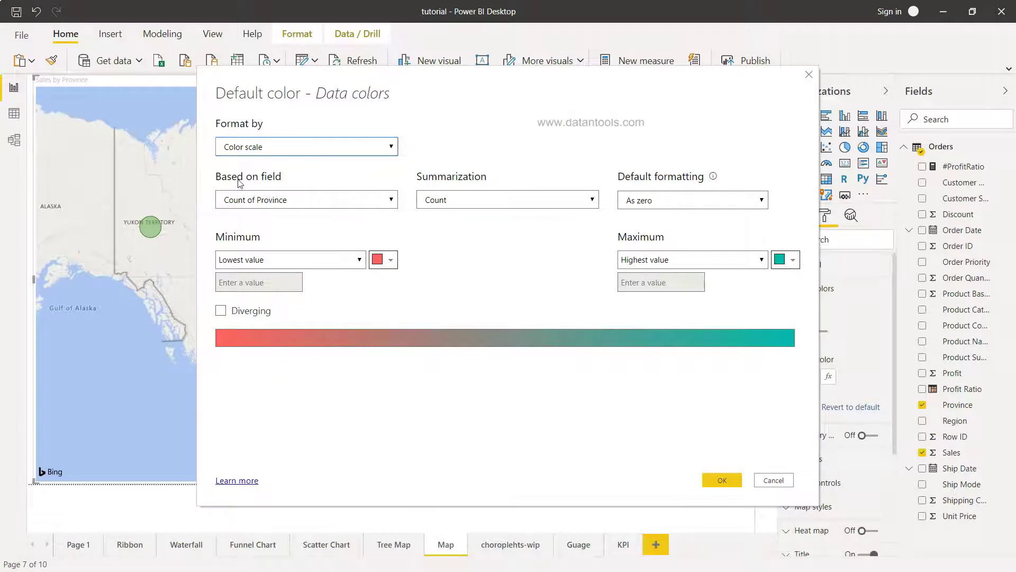
click(285, 203)
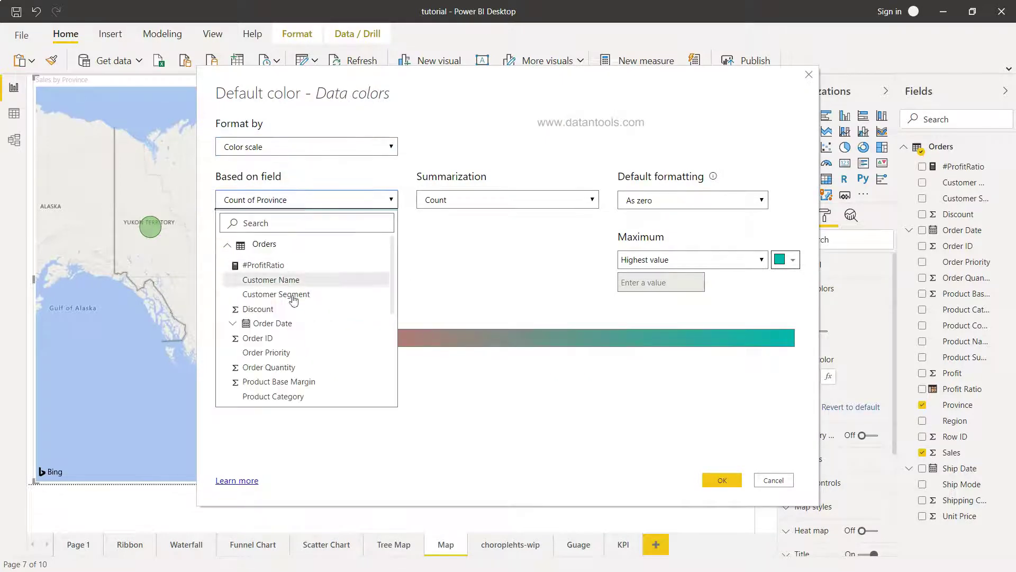
scroll(289, 332, down, 2)
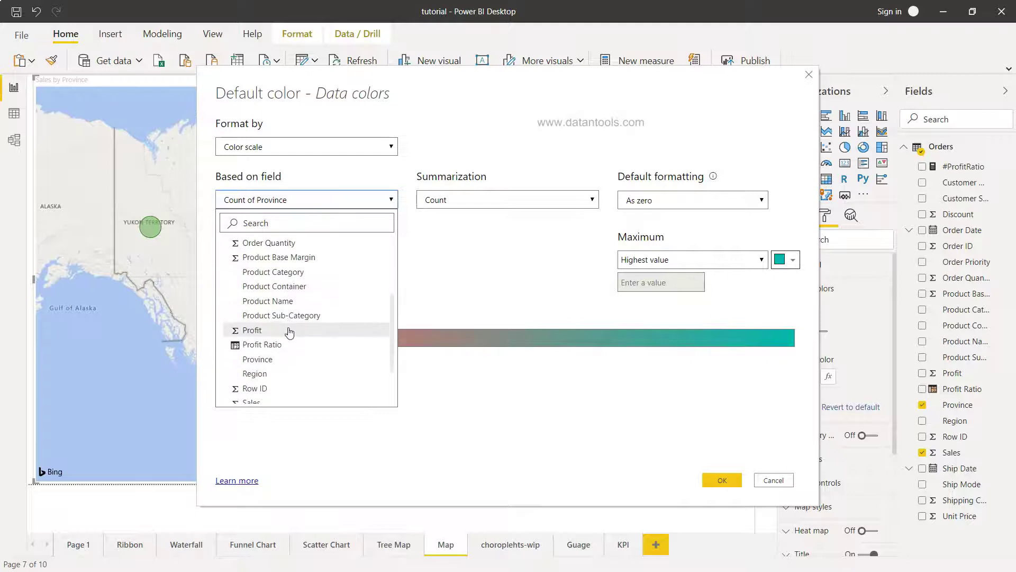
click(289, 330)
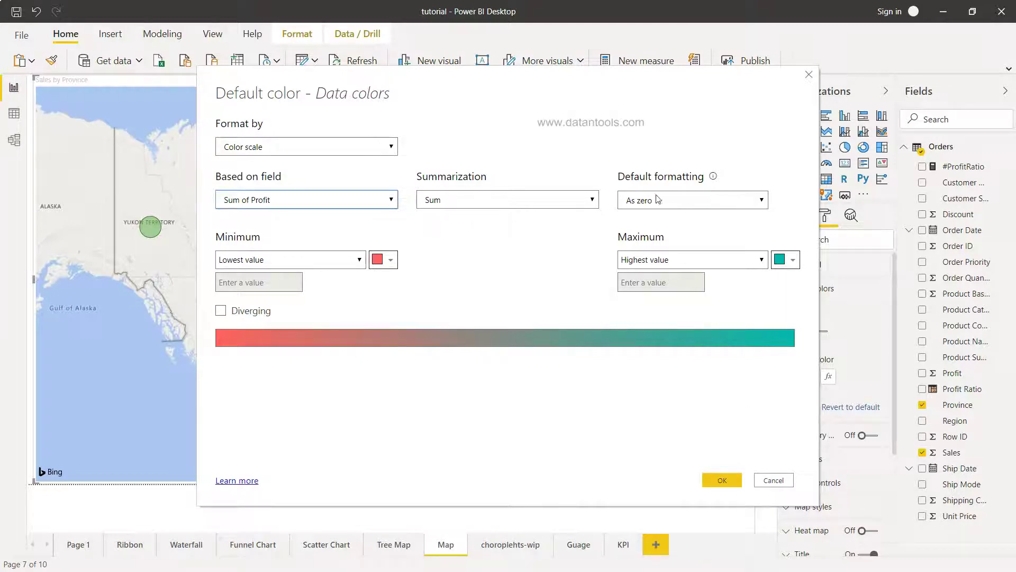
click(721, 480)
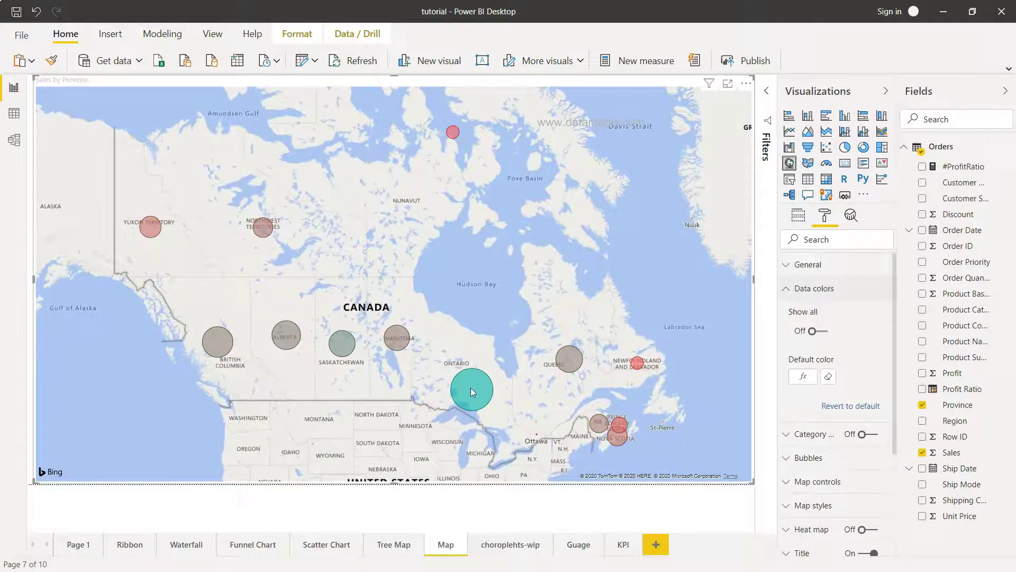
Inspect the colored province bubbles across Canada and clear the profit-based conditional color formatting.
mouse_move(473, 392)
mouse_move(402, 345)
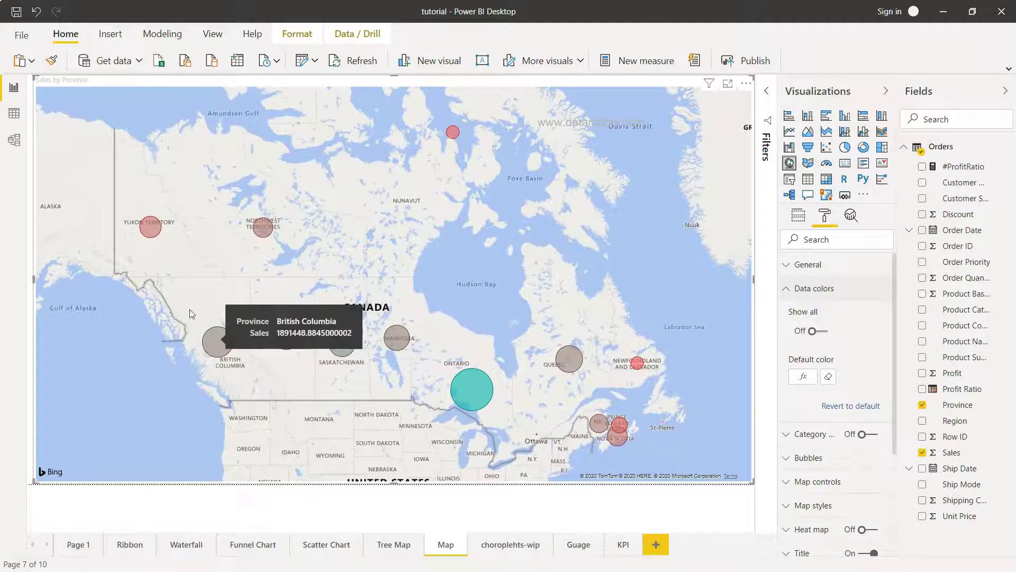
mouse_move(154, 232)
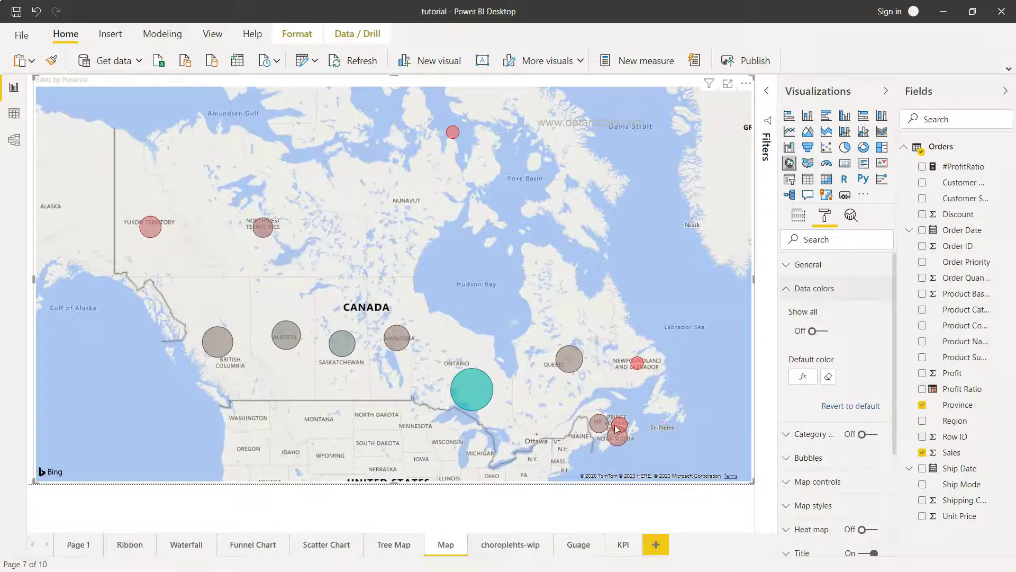
mouse_move(626, 425)
click(828, 378)
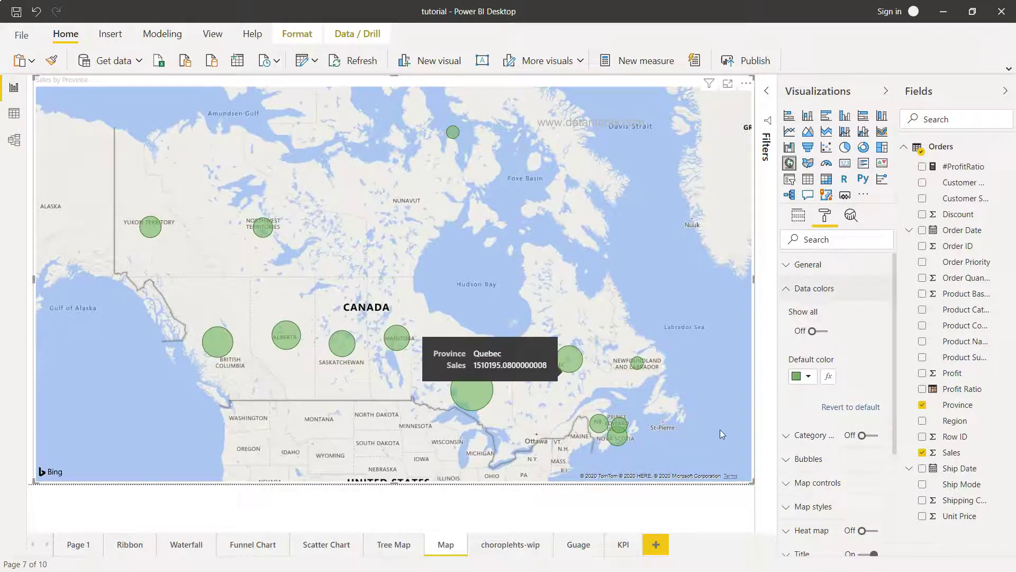
click(789, 290)
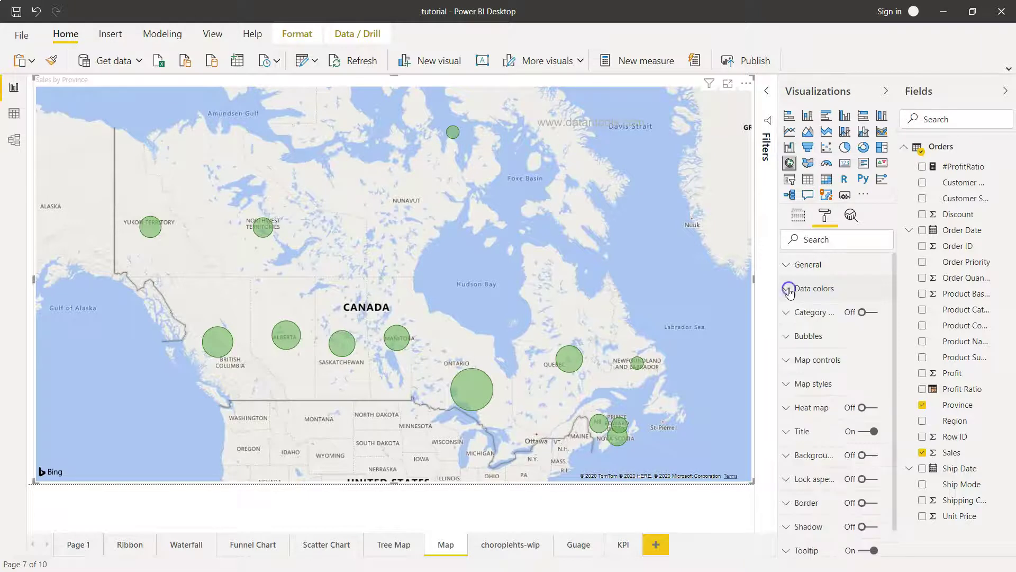
Turn on the category labels for the map's bubbles and switch them off again.
click(793, 313)
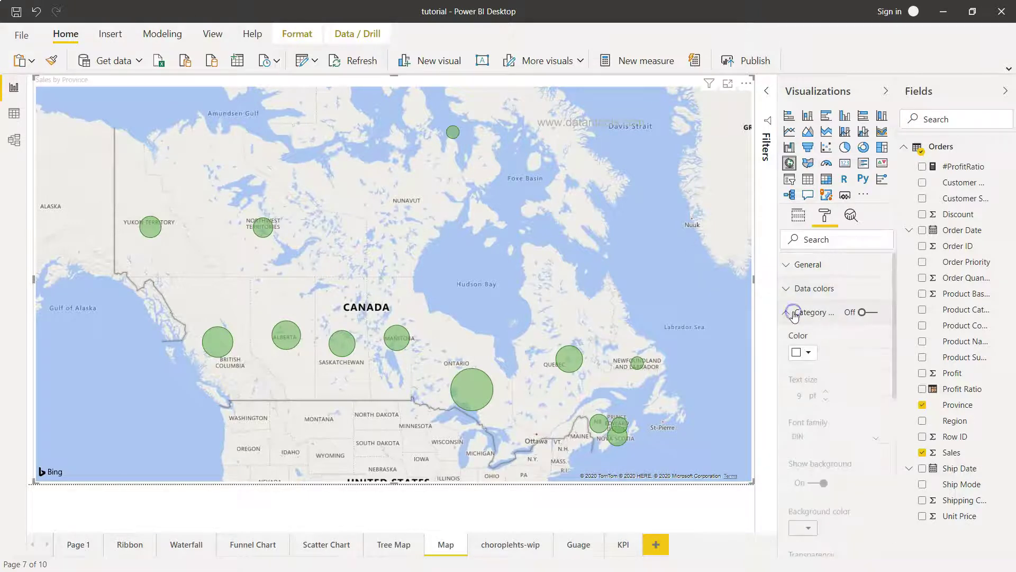
click(869, 318)
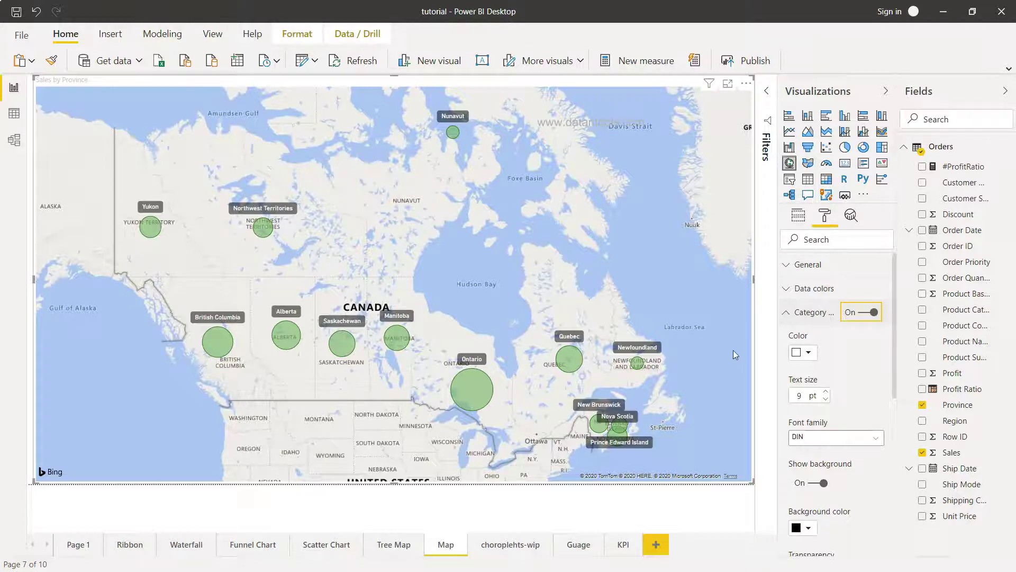
click(866, 313)
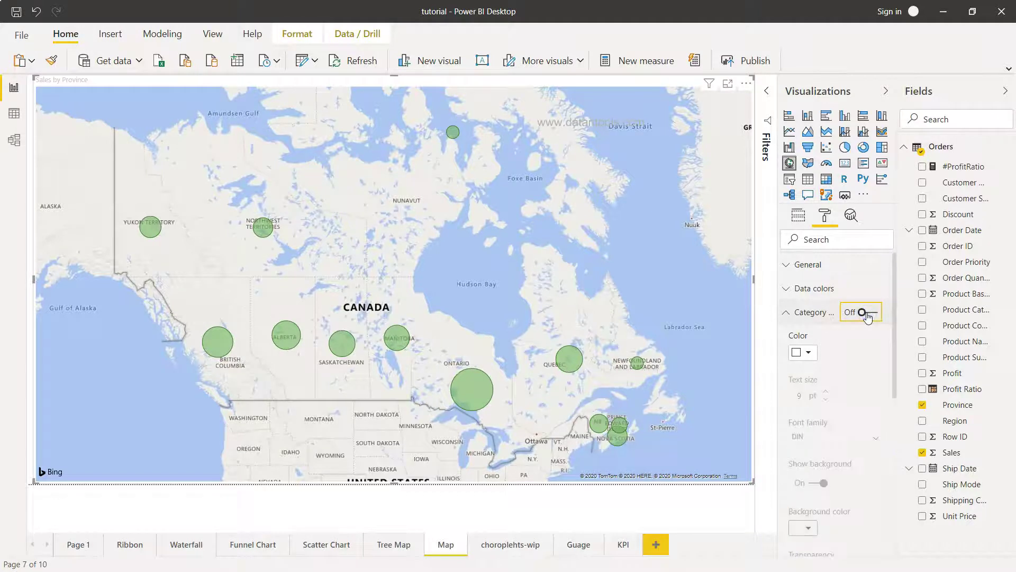
Try adjusting the size of the map's bubbles, leaving the size at 0.
click(788, 315)
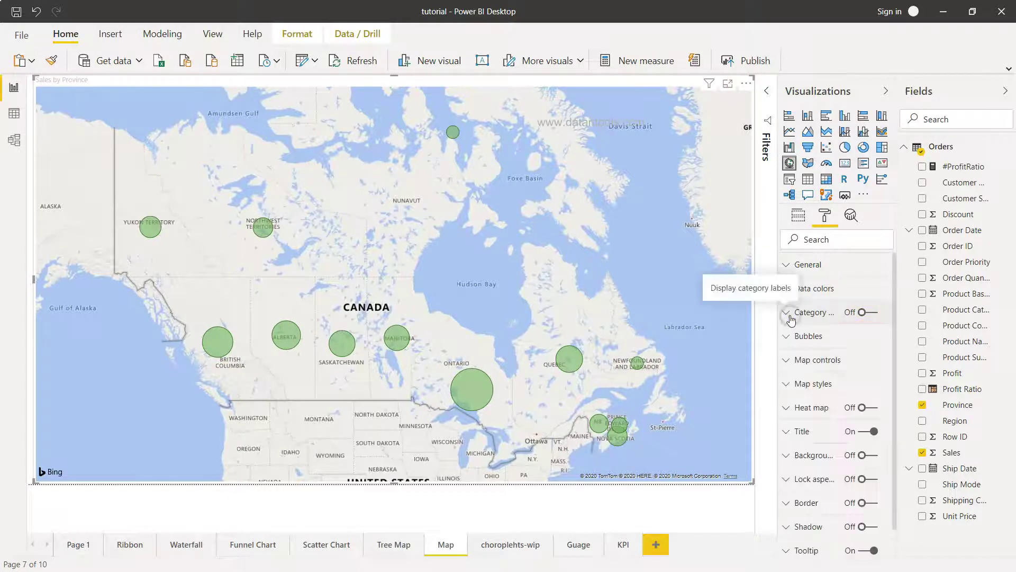
click(789, 337)
mouse_move(842, 379)
mouse_down()
mouse_move(850, 380)
mouse_move(842, 384)
mouse_up()
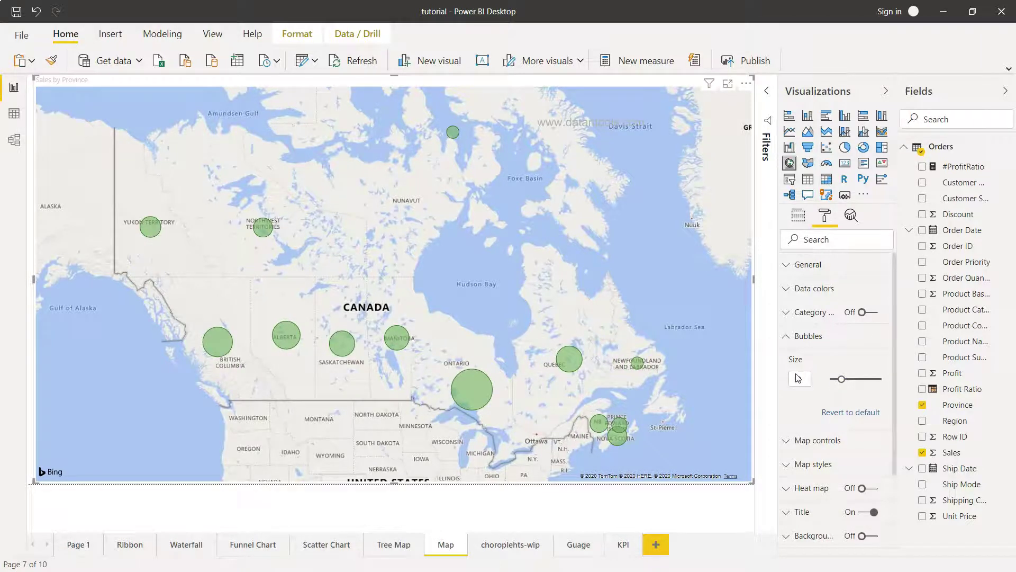
Turn on the map's zoom buttons and test them by zooming out once and back in.
scroll(816, 391, down, 1)
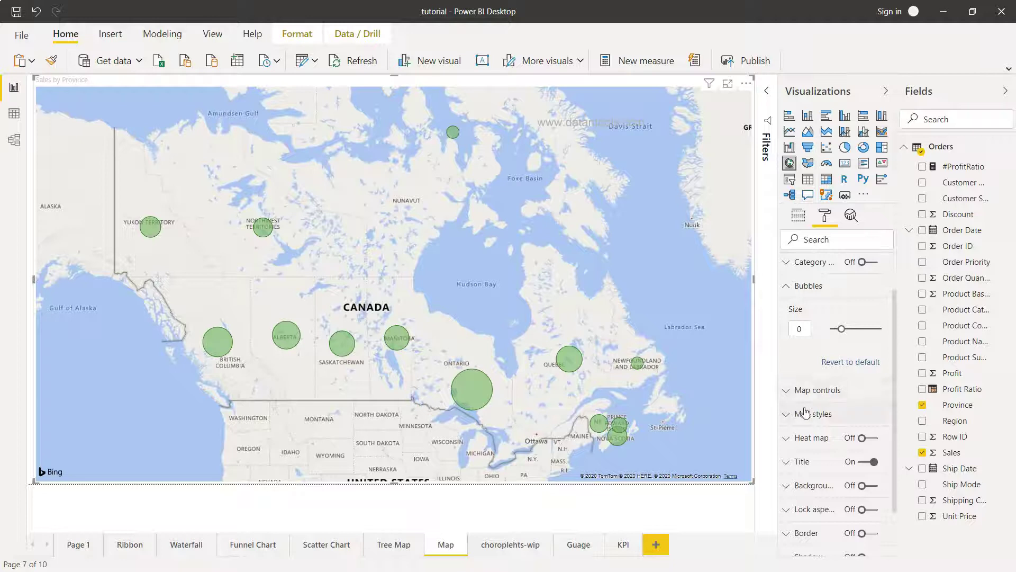
click(795, 392)
scroll(812, 365, down, 2)
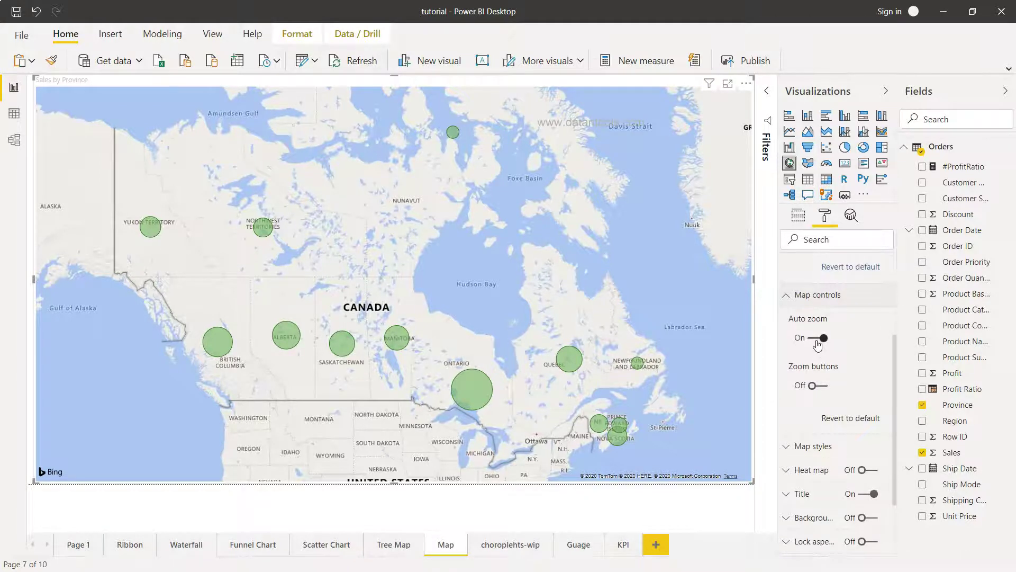
click(824, 386)
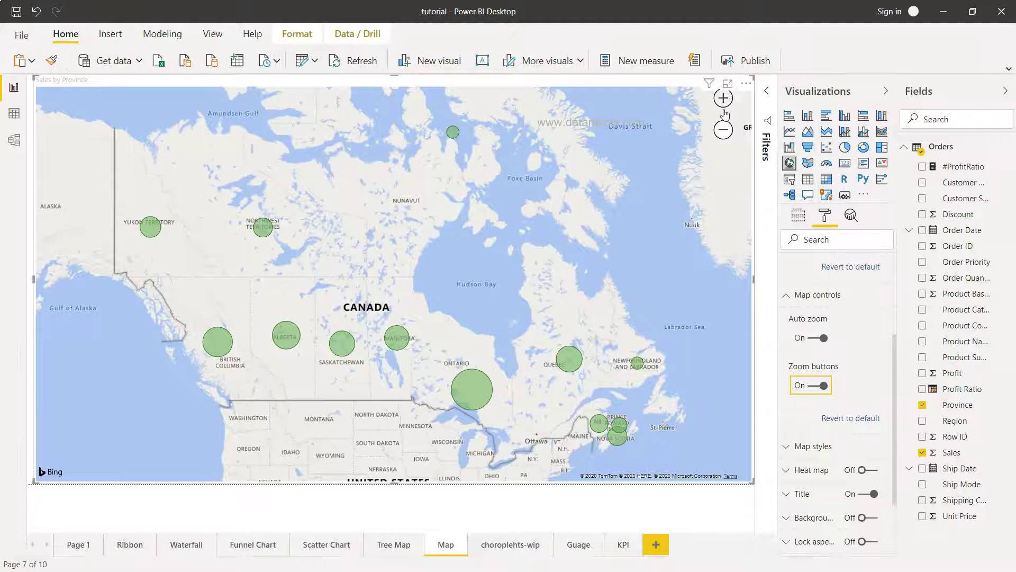
click(724, 130)
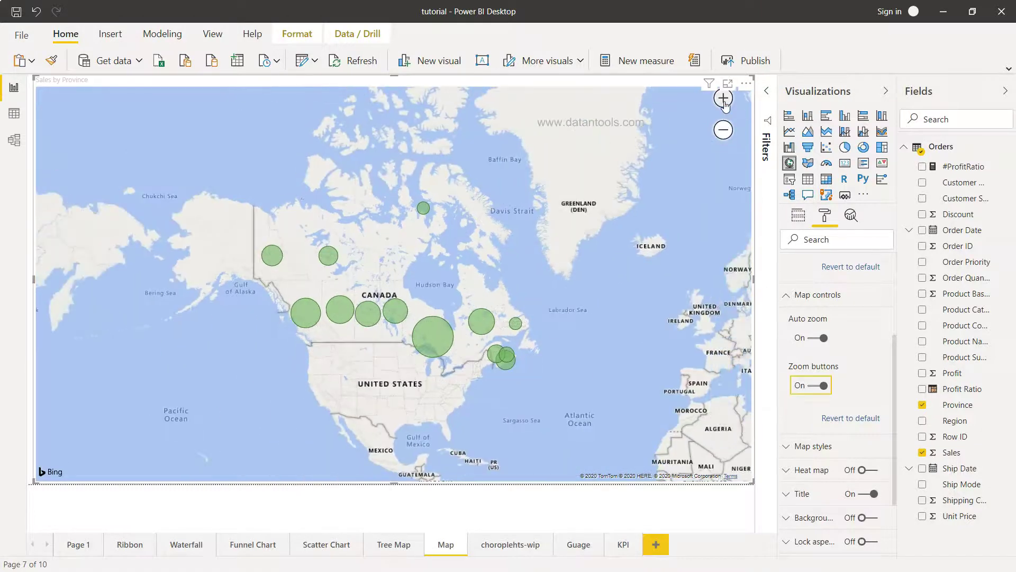
click(723, 99)
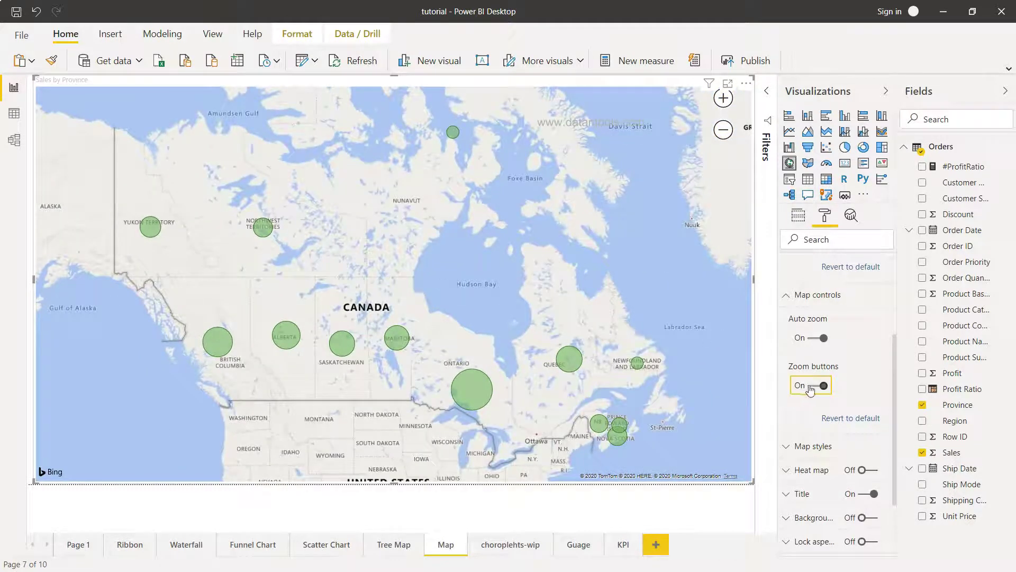
Try the Aerial, Dark, Light and Grayscale map themes and set the theme back to Road.
click(797, 446)
scroll(810, 360, down, 3)
click(814, 317)
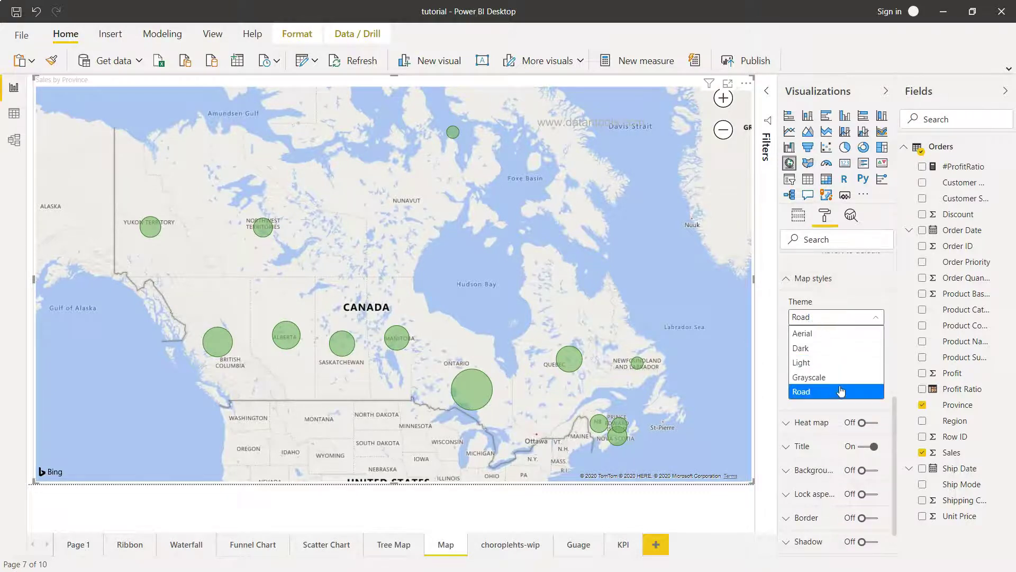
click(847, 338)
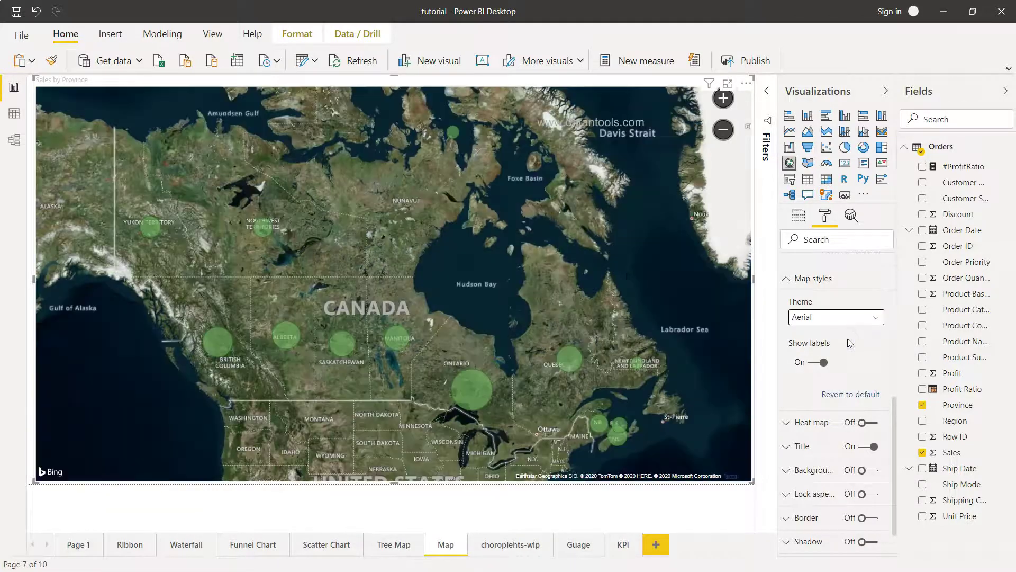
click(821, 318)
click(823, 350)
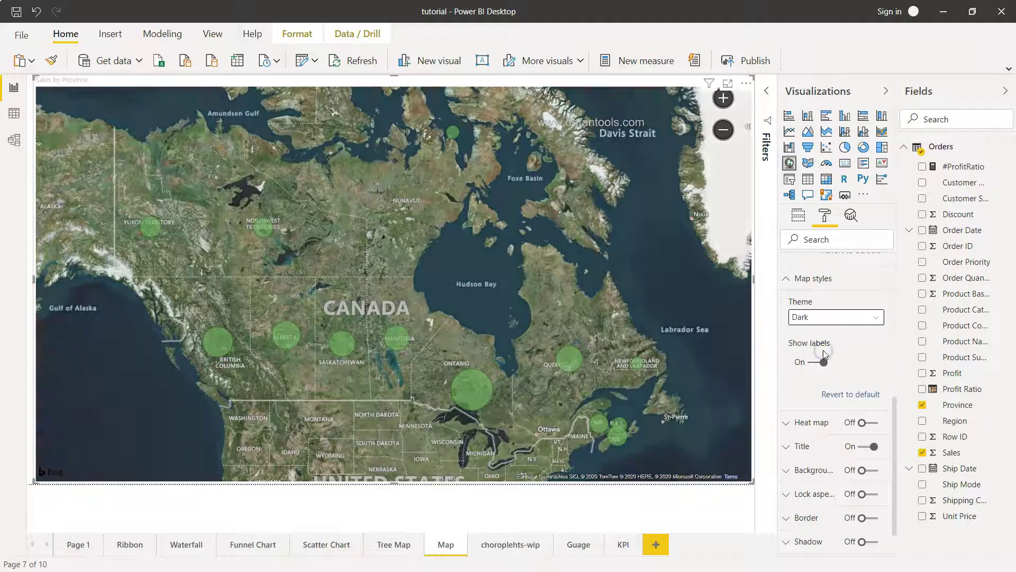
click(813, 319)
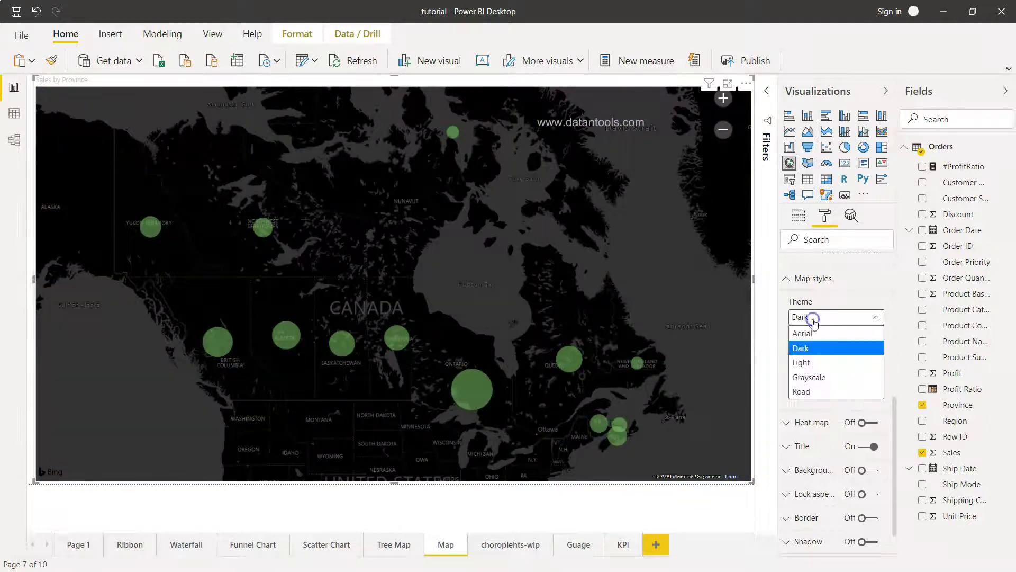
click(824, 360)
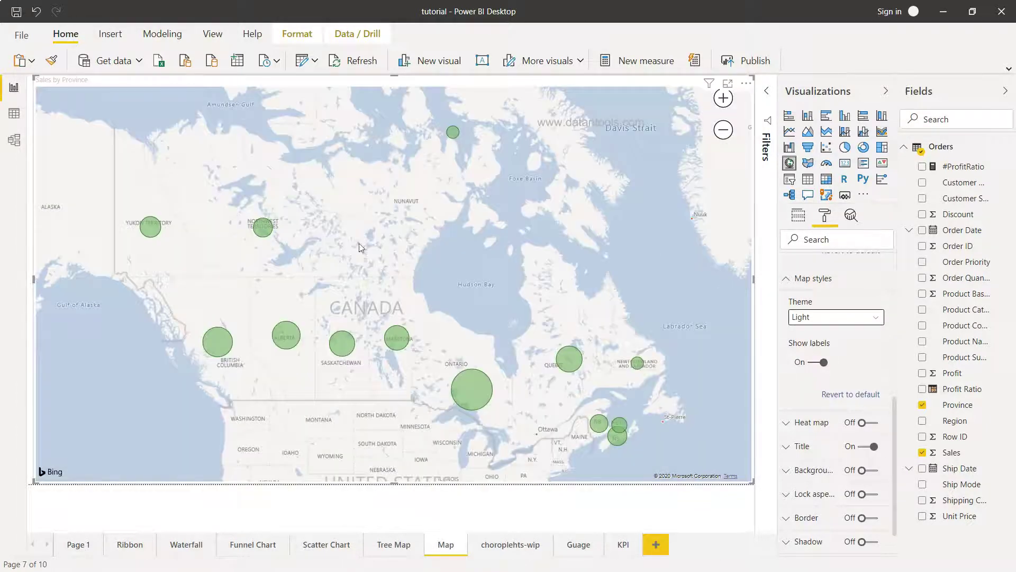
click(801, 317)
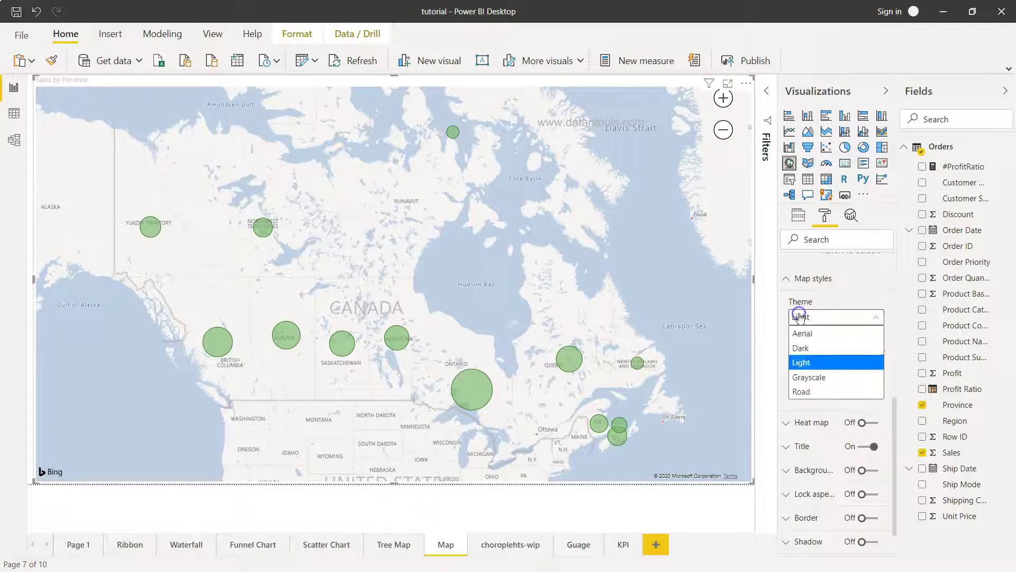
click(827, 373)
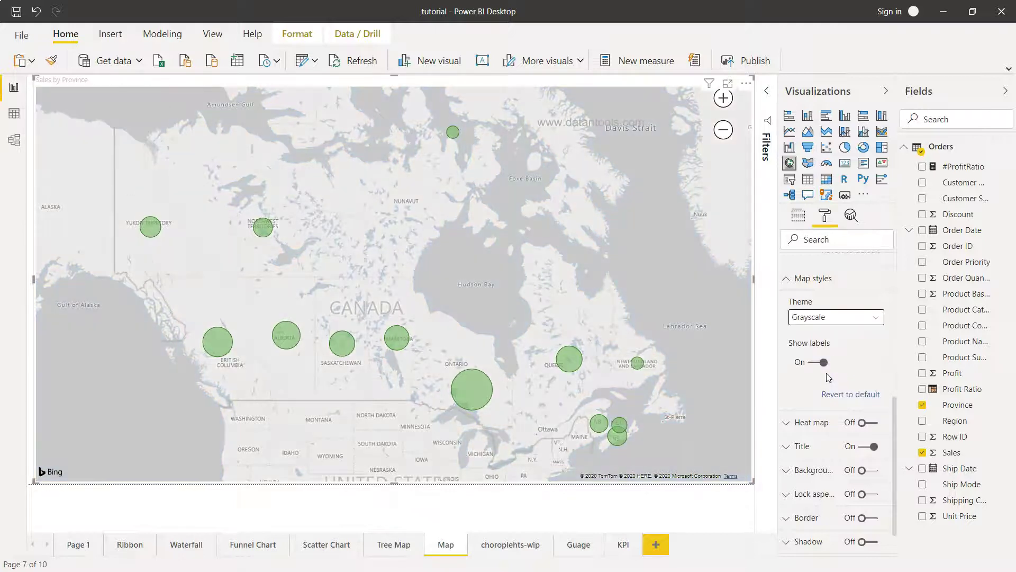
click(830, 318)
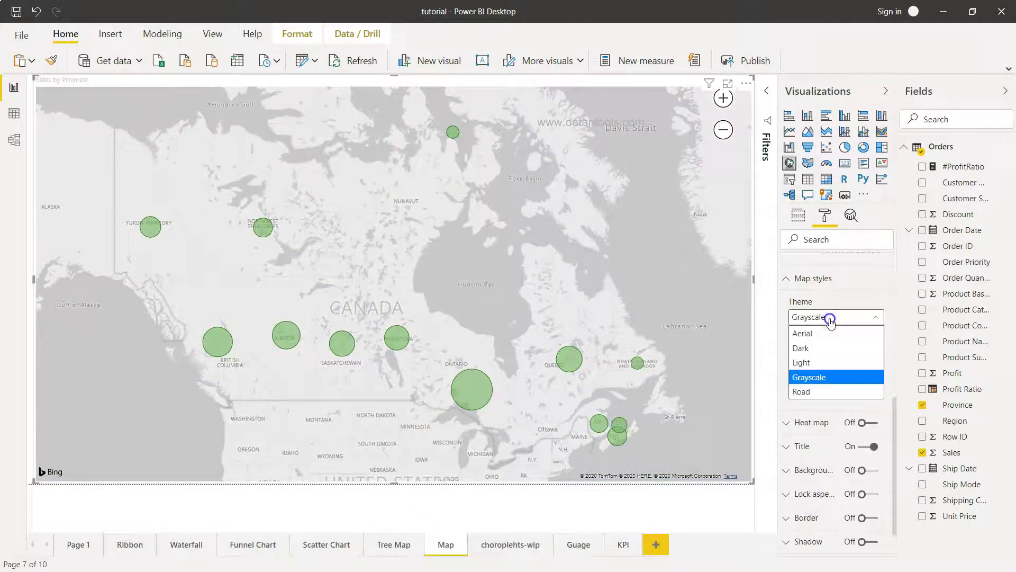
click(826, 391)
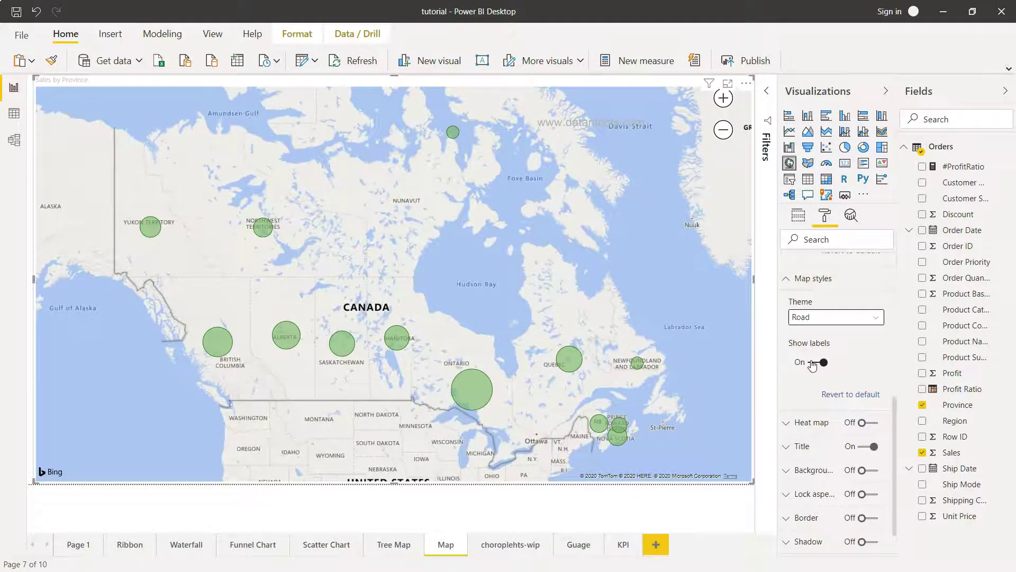
Turn off the base map's own labels and turn on the category labels for the province bubbles.
click(813, 363)
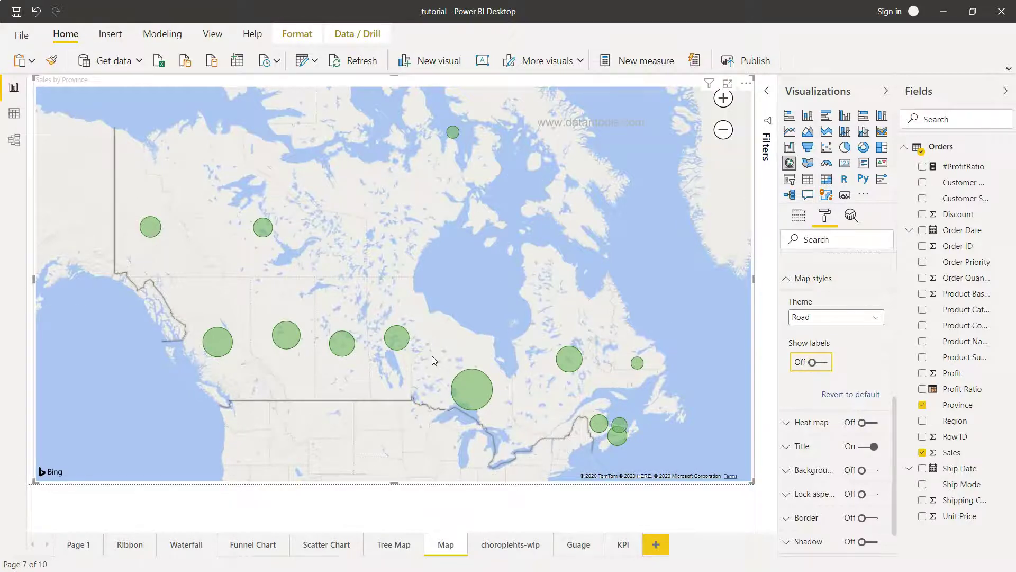
scroll(853, 323, up, 5)
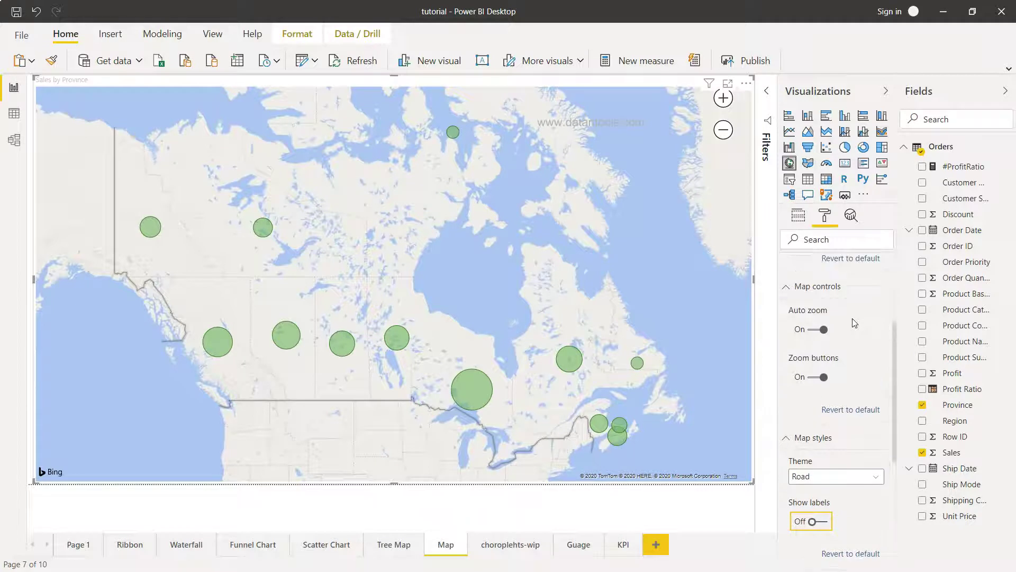
scroll(853, 323, up, 2)
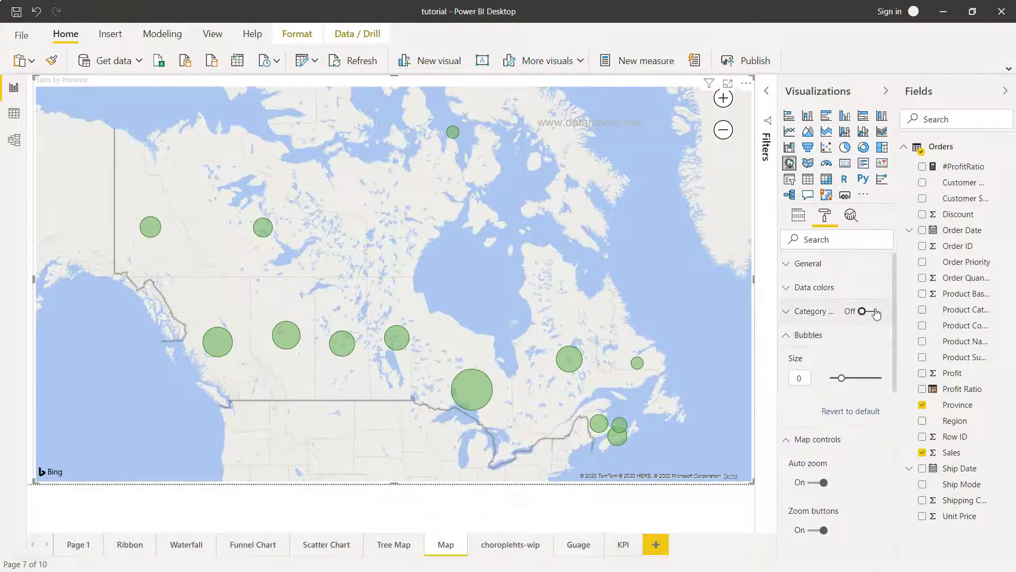
click(875, 311)
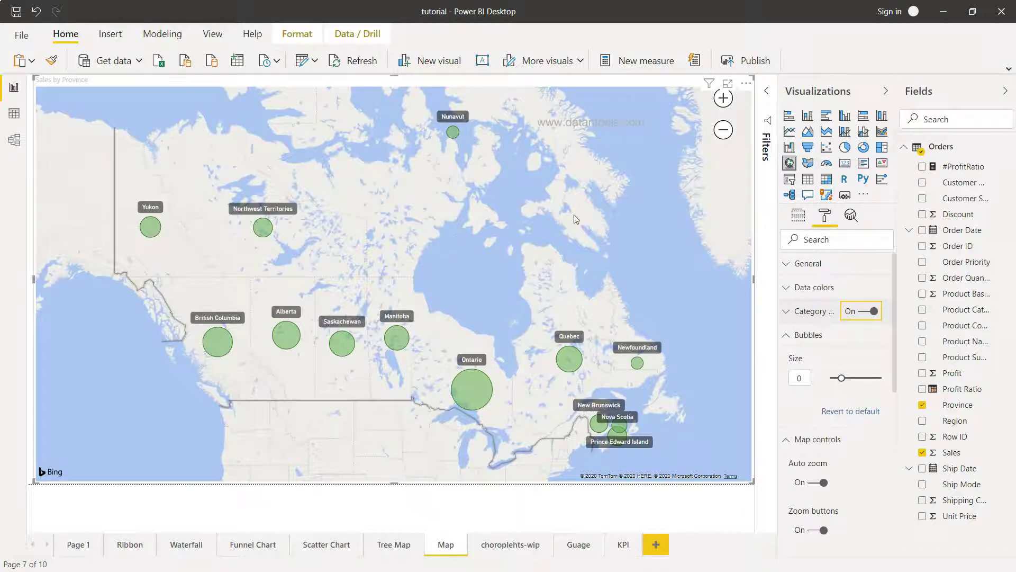
Examine the heat map's radius, units, transparency and gradient options, and return to the map's data field assignments.
click(789, 337)
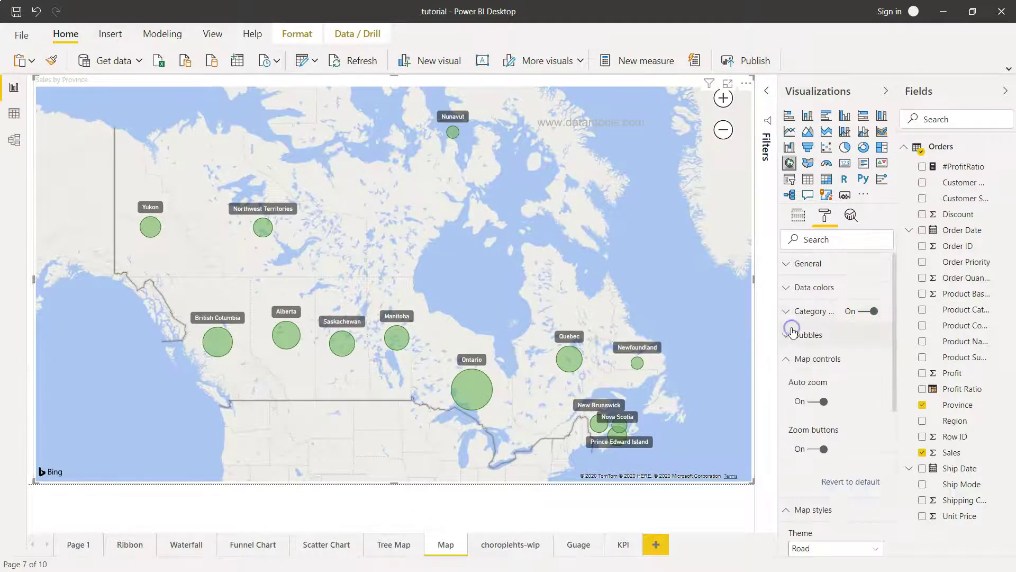
click(792, 359)
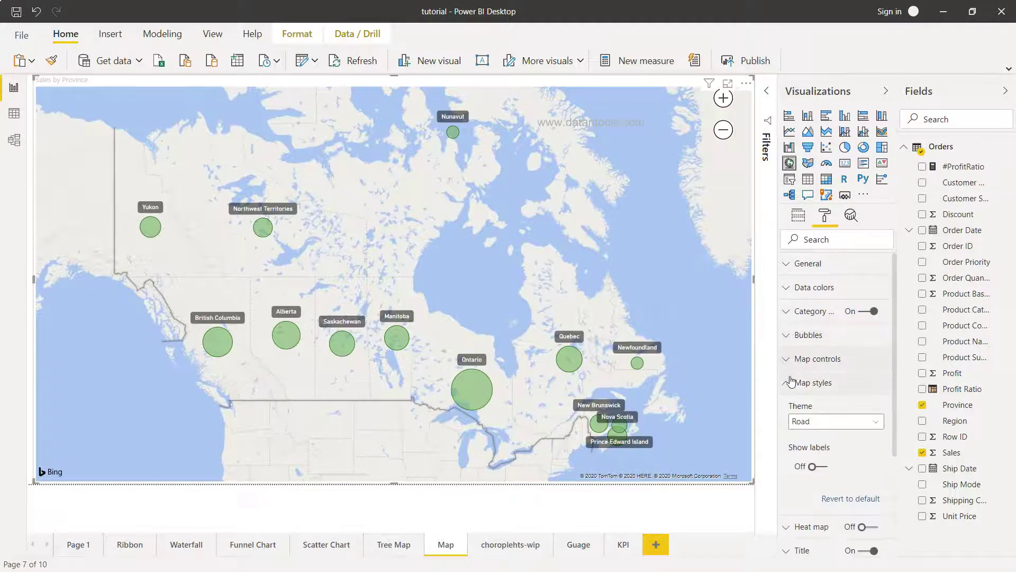
click(791, 382)
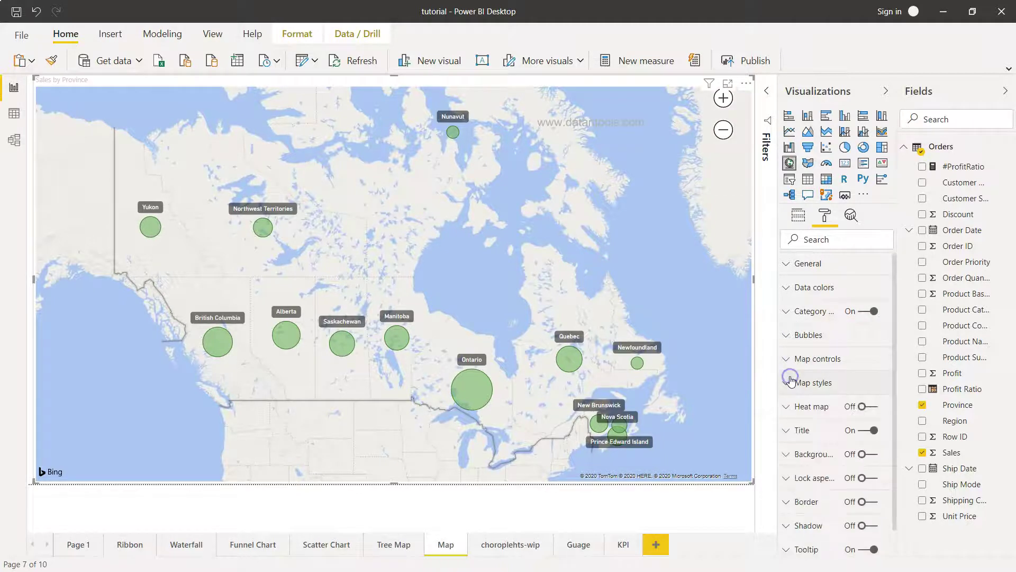
click(787, 408)
scroll(787, 413, down, 3)
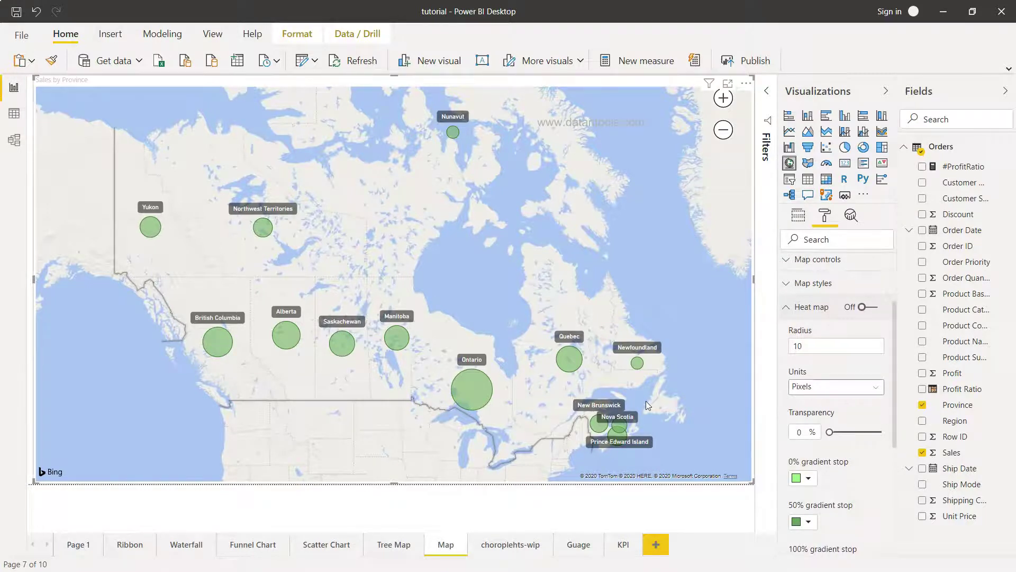
click(786, 306)
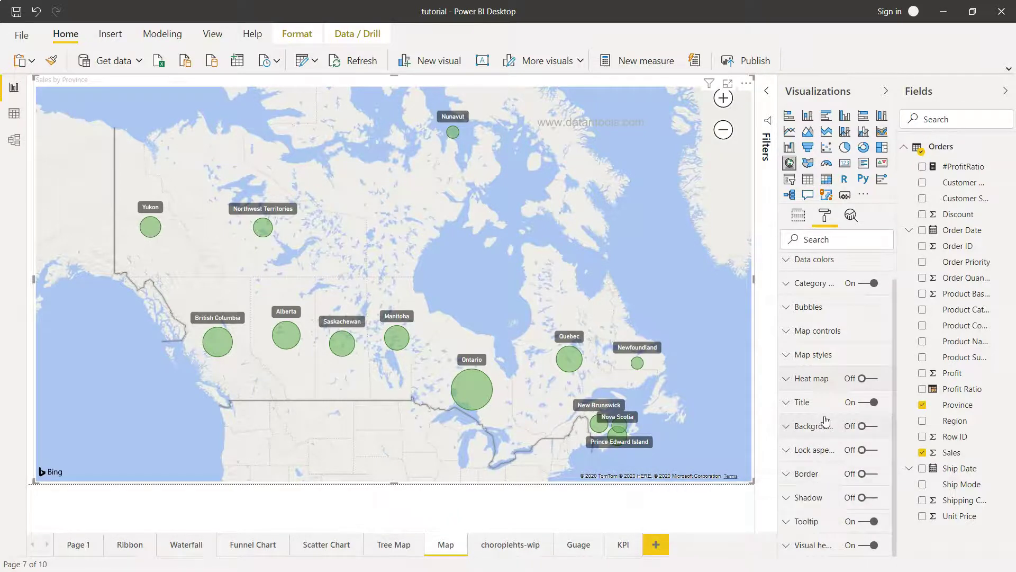
scroll(815, 405, up, 1)
click(798, 214)
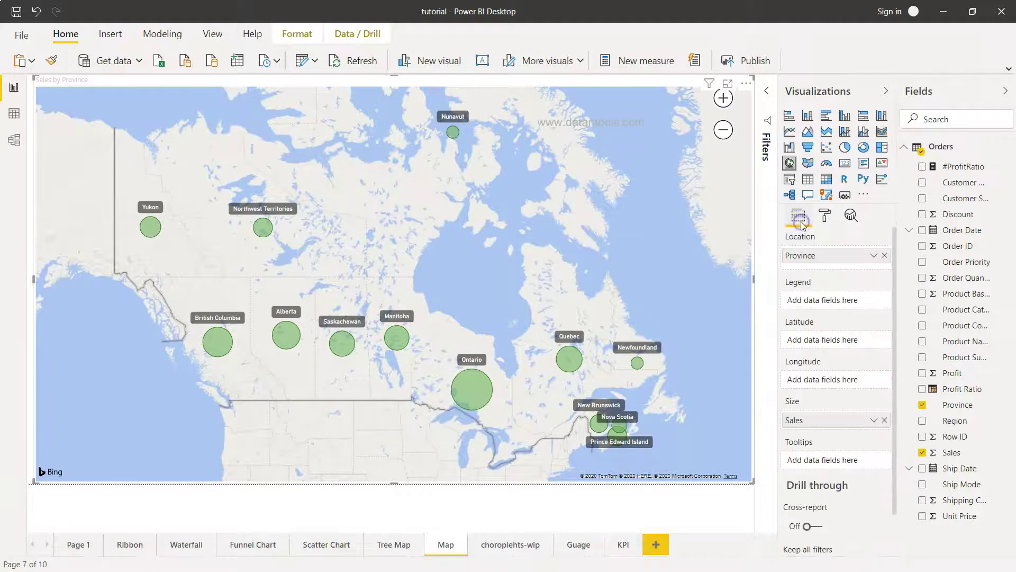